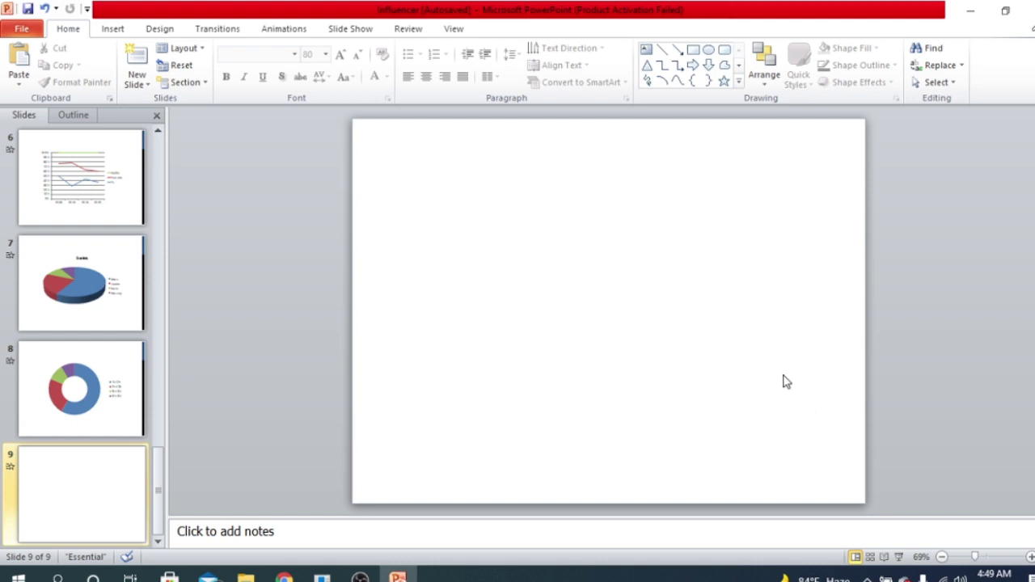
Step: Insert Sunflower-field-Fargo-North-Dakota from Downloads onto slide 9 as a 3.54" by 5.73" picture
left_click(113, 28)
left_click(58, 65)
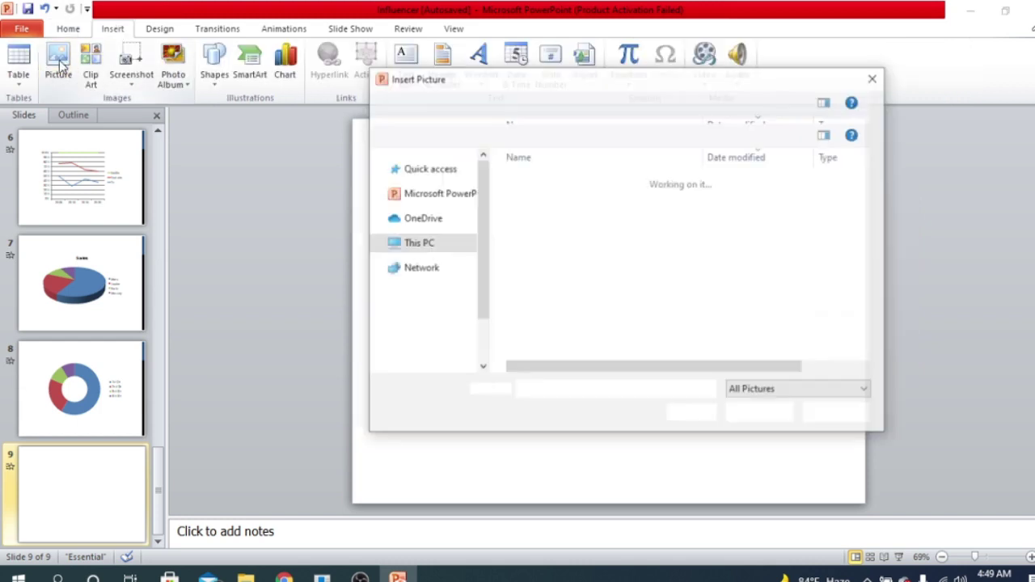
scroll(439, 180, "up", 3)
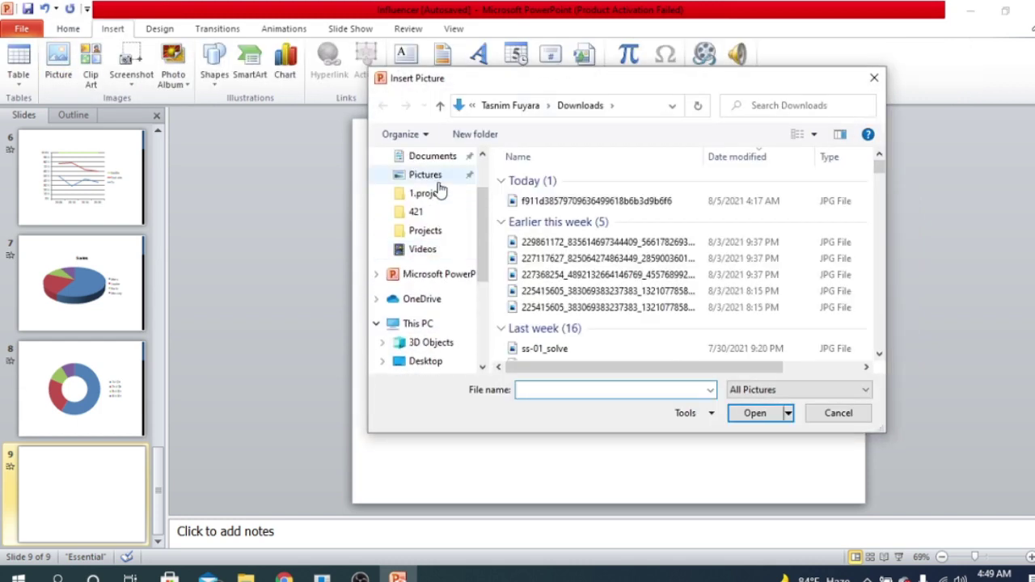
scroll(440, 180, "up", 2)
left_click(437, 208)
scroll(611, 235, "down", 3)
scroll(611, 235, "down", 5)
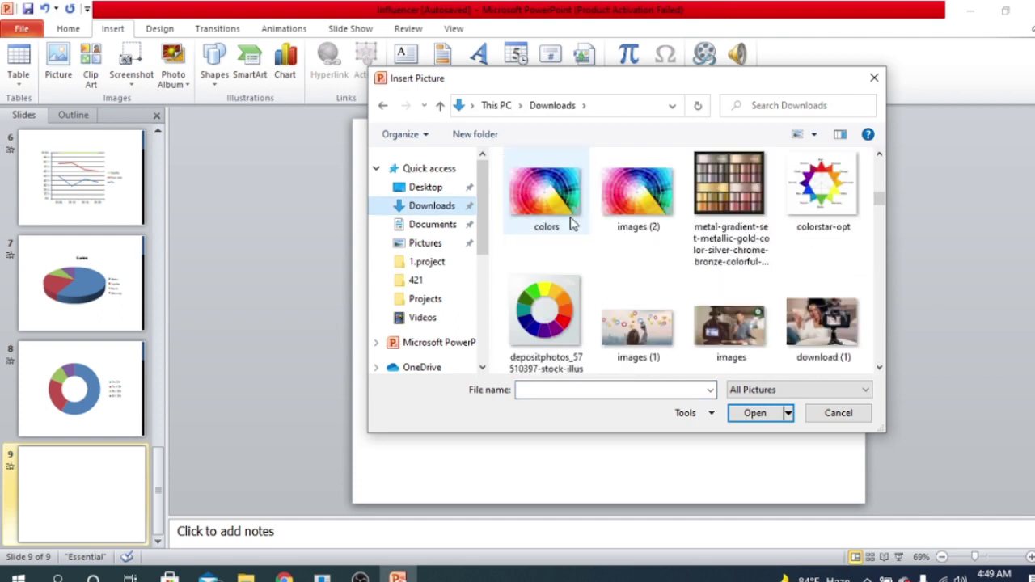
scroll(569, 280, "down", 1)
left_click(552, 349)
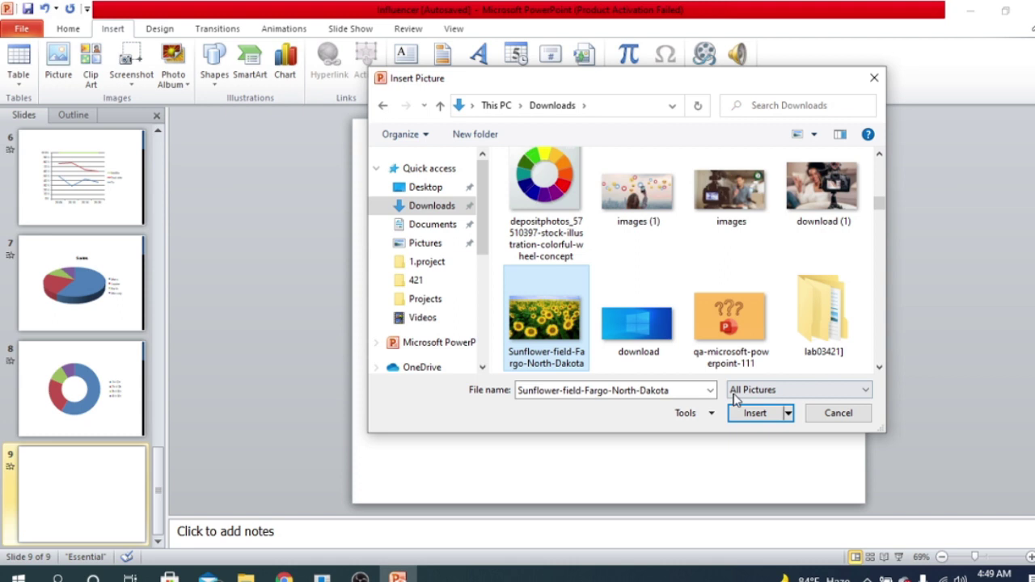
left_click(767, 414)
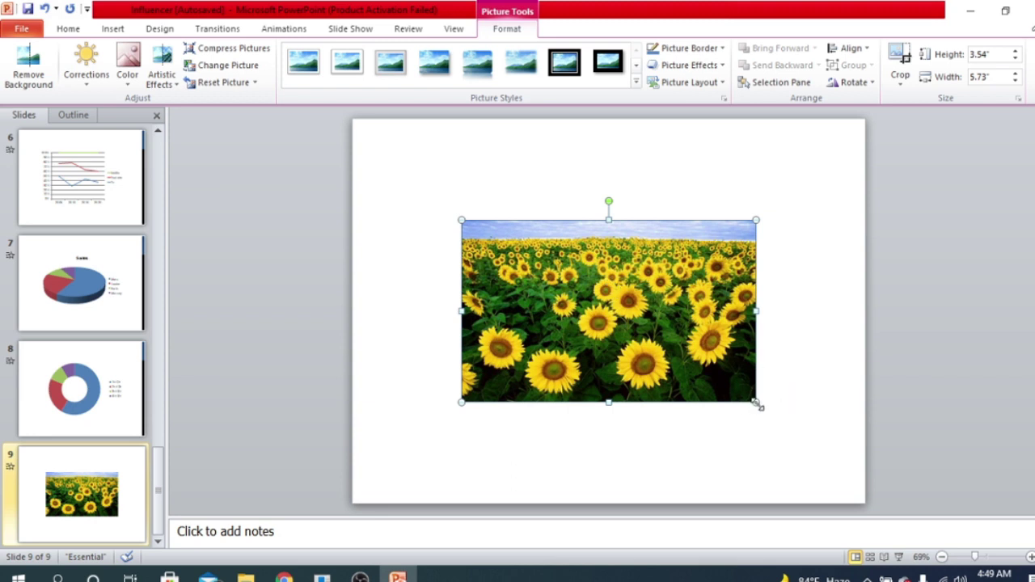
Step: Enlarge the sunflower photo to the full slide height, 7.5" by 12.13"
left_click_drag(756, 402, 884, 503)
left_click_drag(712, 401, 603, 300)
left_click_drag(812, 402, 973, 503)
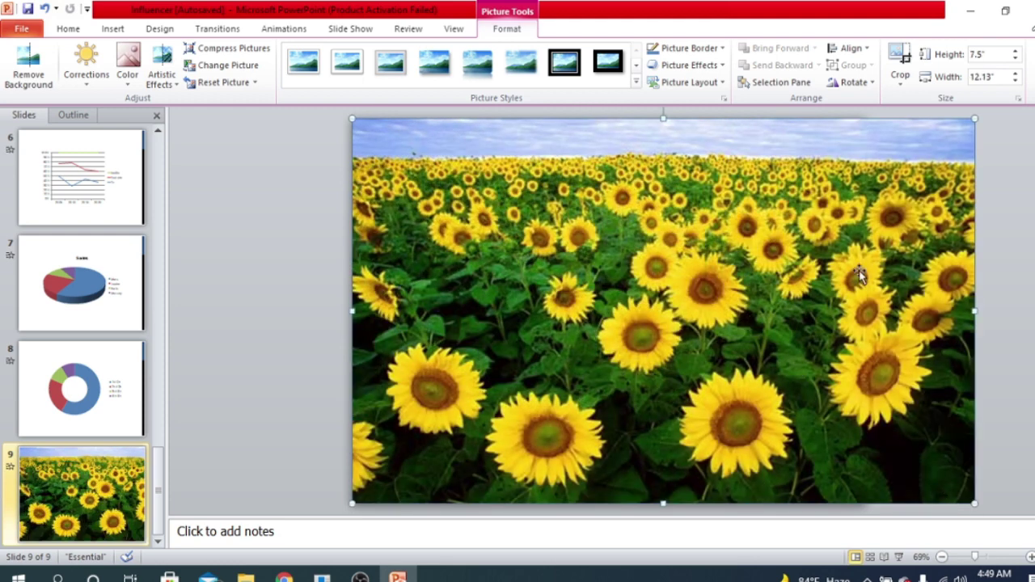
Step: Reselect the photo and shift it left so it is centred over the slide
left_click(1003, 235)
double_click(843, 231)
left_click(1003, 208)
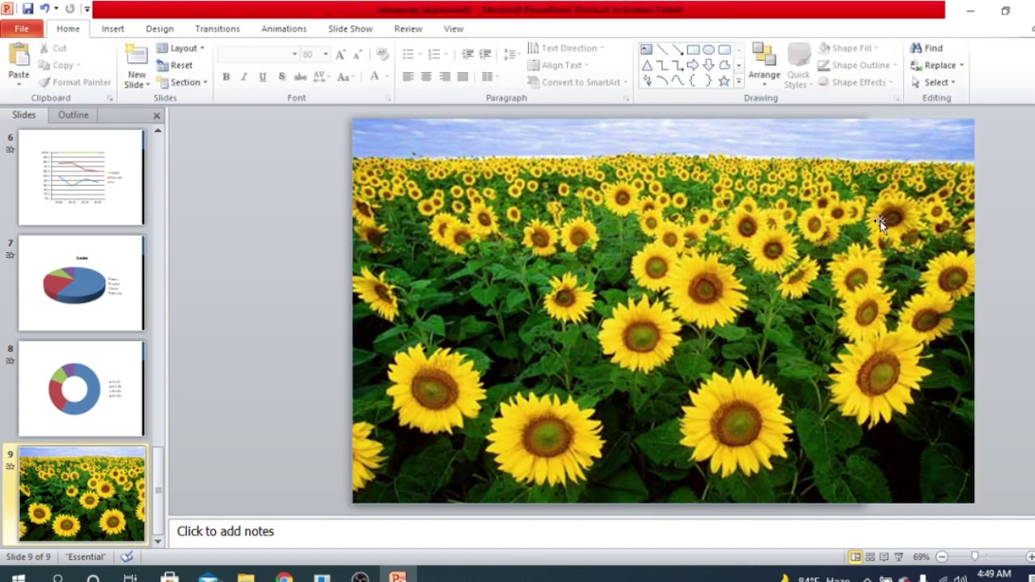
double_click(858, 235)
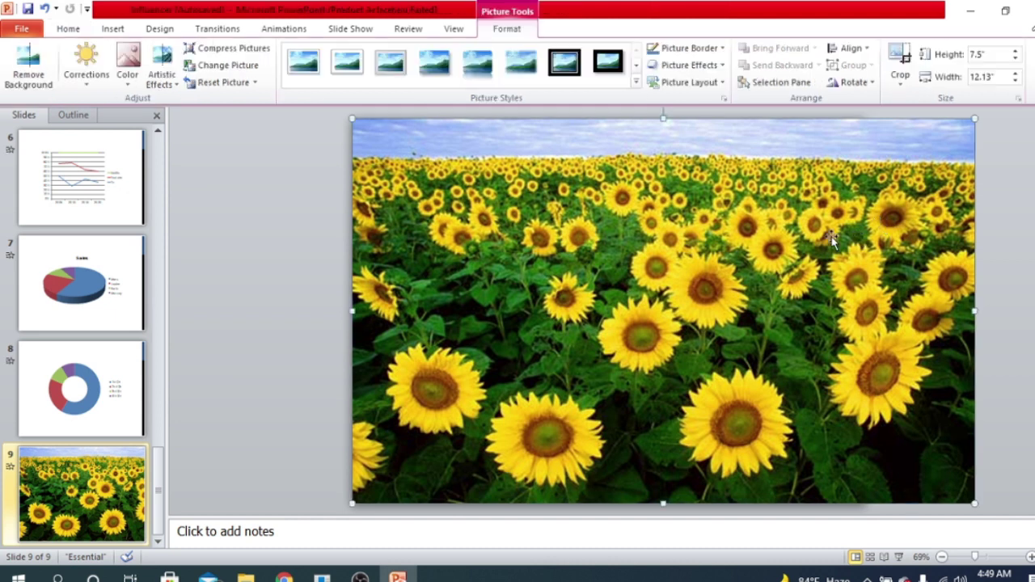
left_click_drag(777, 249, 721, 245)
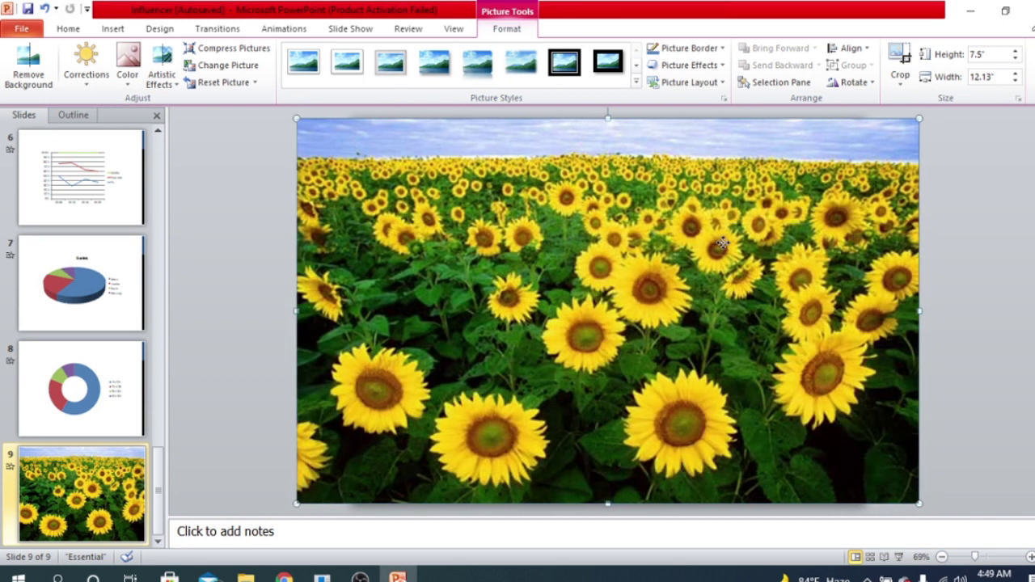
Step: Crop the photo's left and right sides to the slide edges, leaving it 10" by 7.5"
left_click(959, 132)
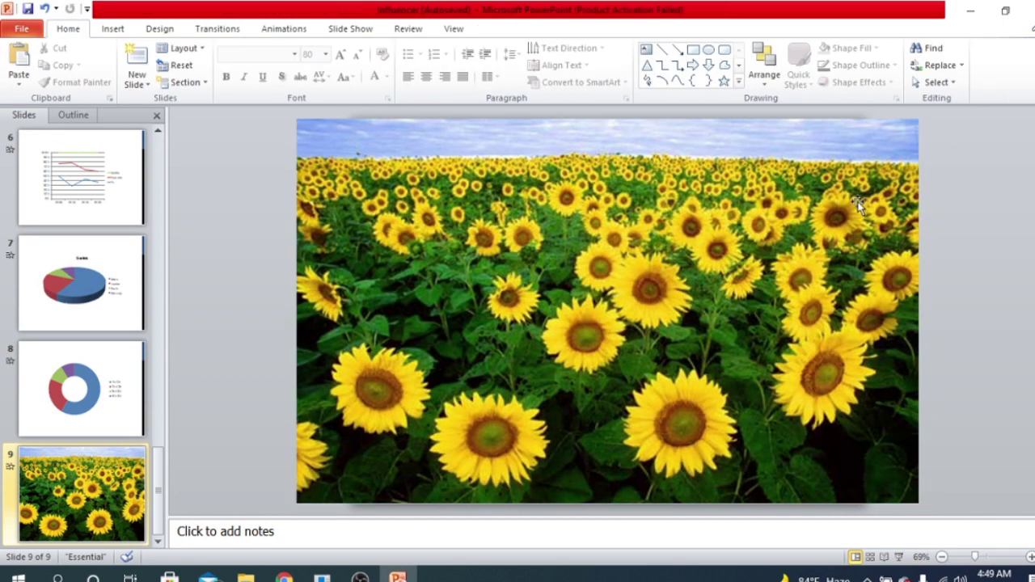
left_click(860, 206)
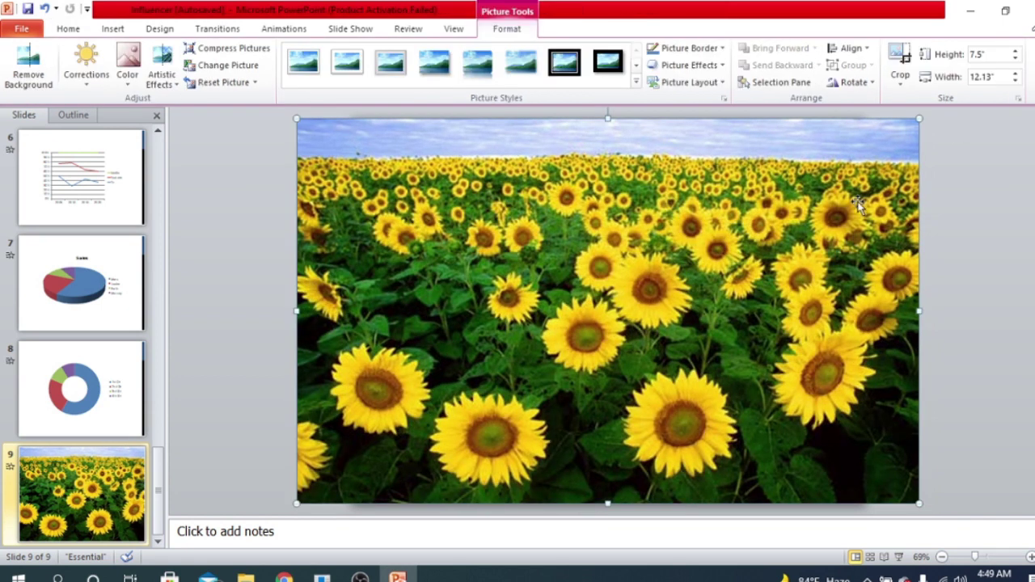
left_click(903, 81)
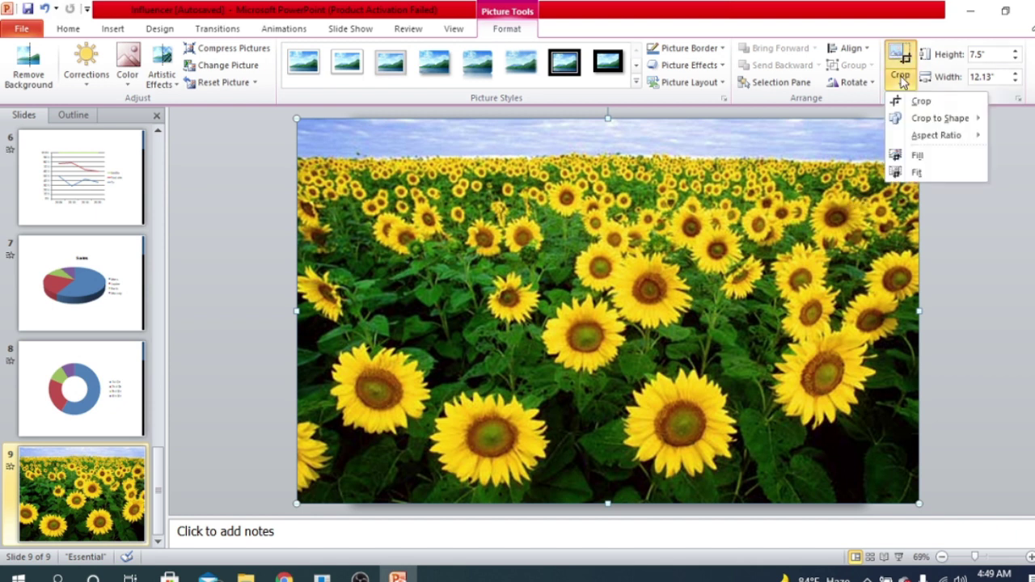
left_click(974, 105)
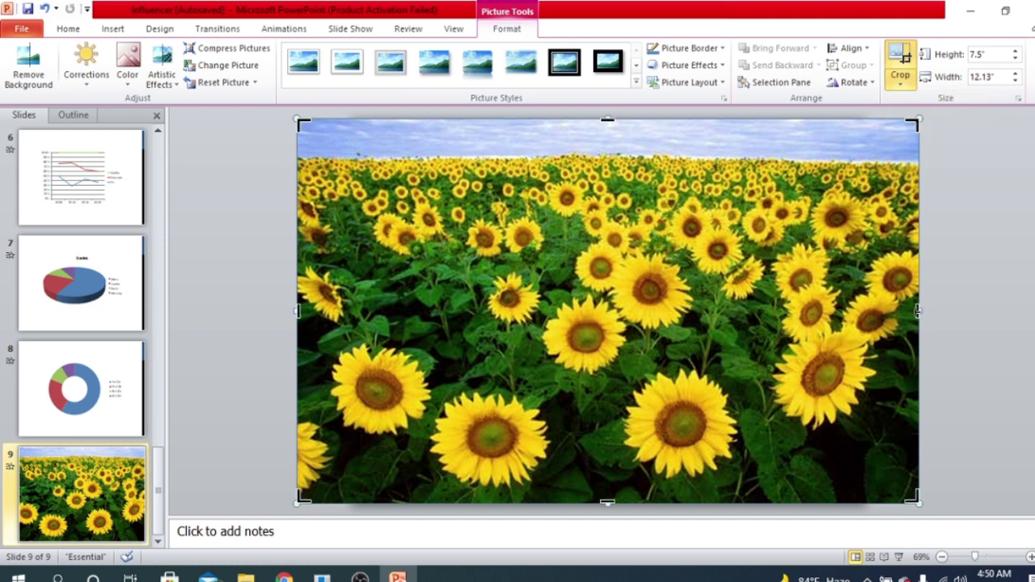
left_click_drag(917, 309, 920, 285)
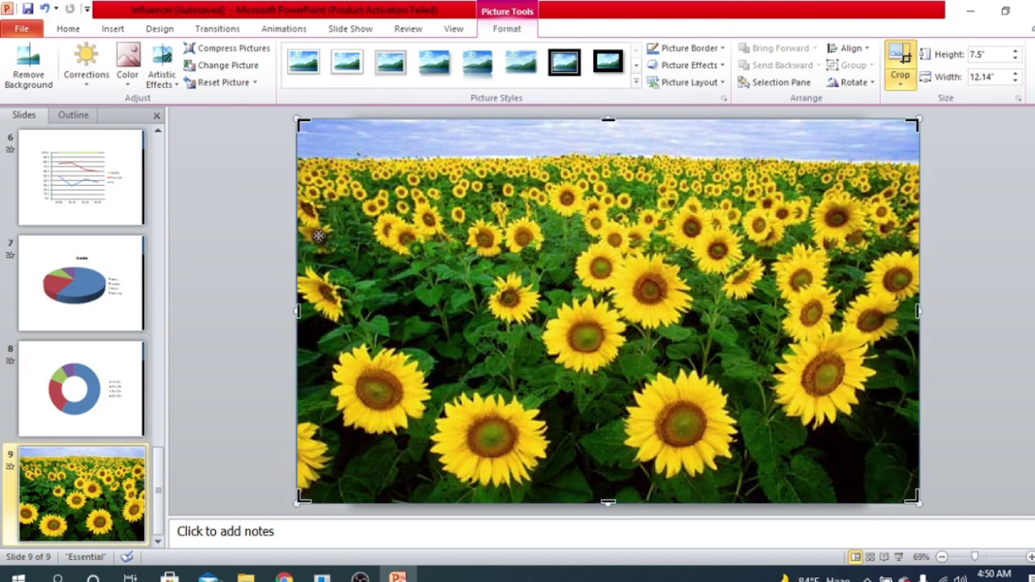
left_click_drag(297, 310, 354, 308)
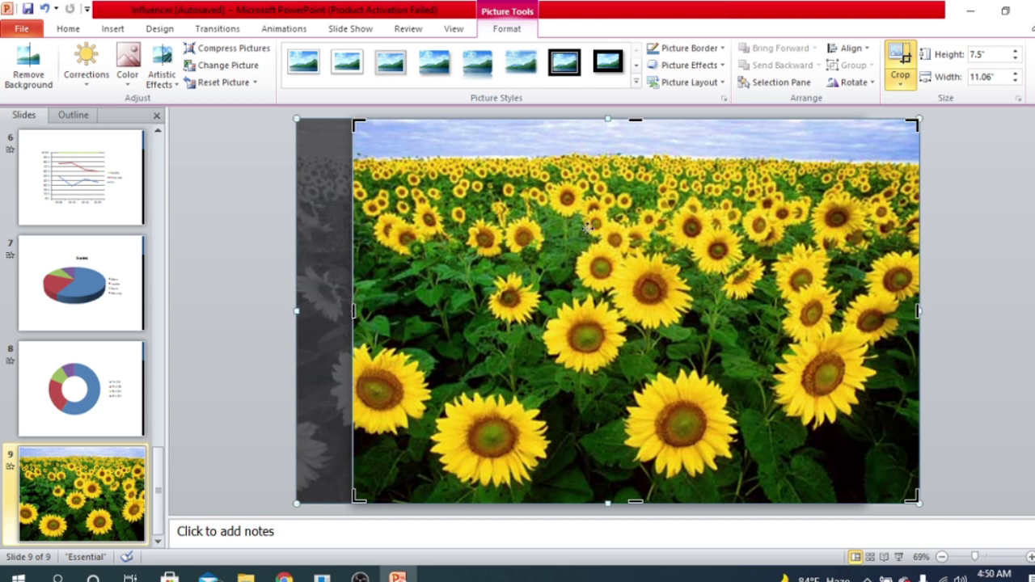
left_click_drag(921, 309, 864, 312)
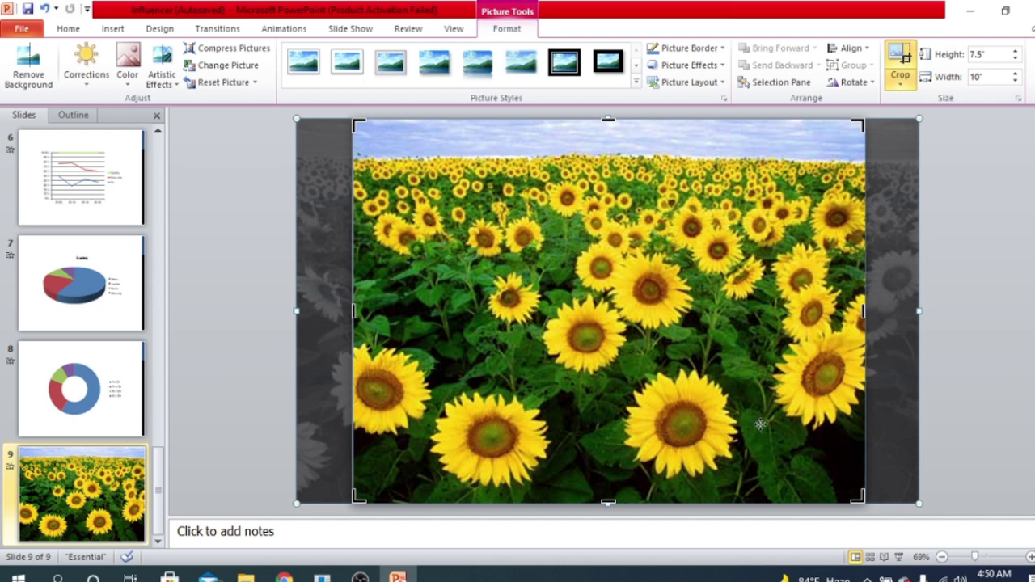
left_click(895, 71)
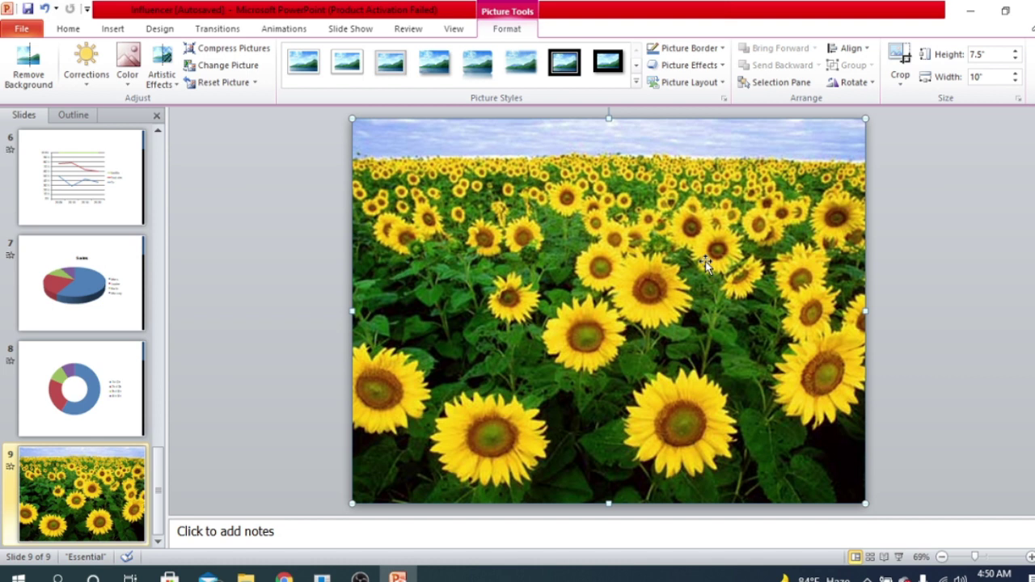
Step: Crop the selected sunflower photo to the Oval shape
left_click(933, 280)
left_click(712, 269)
left_click(953, 208)
left_click(726, 222)
left_click(901, 81)
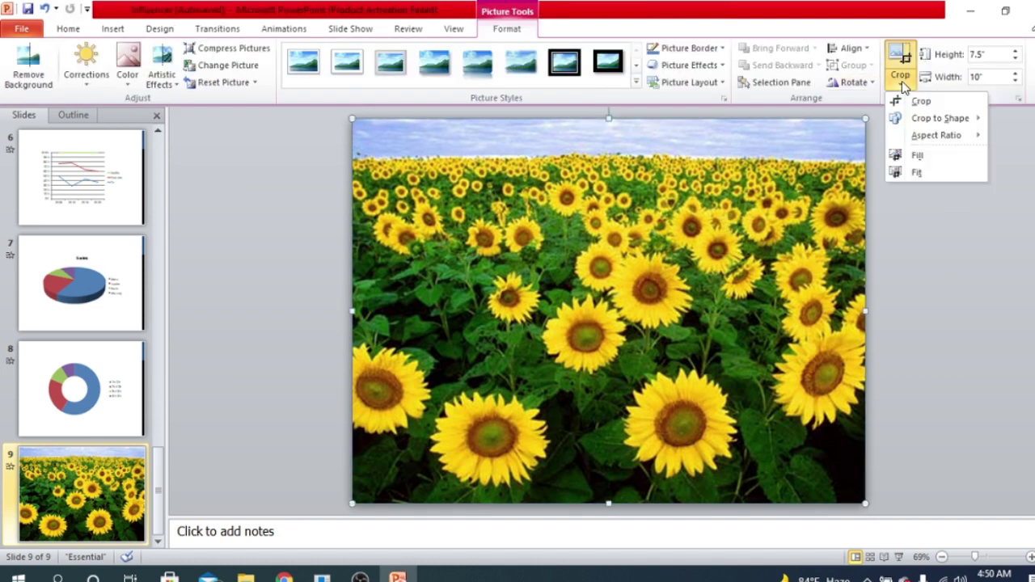
mouse_move(980, 128)
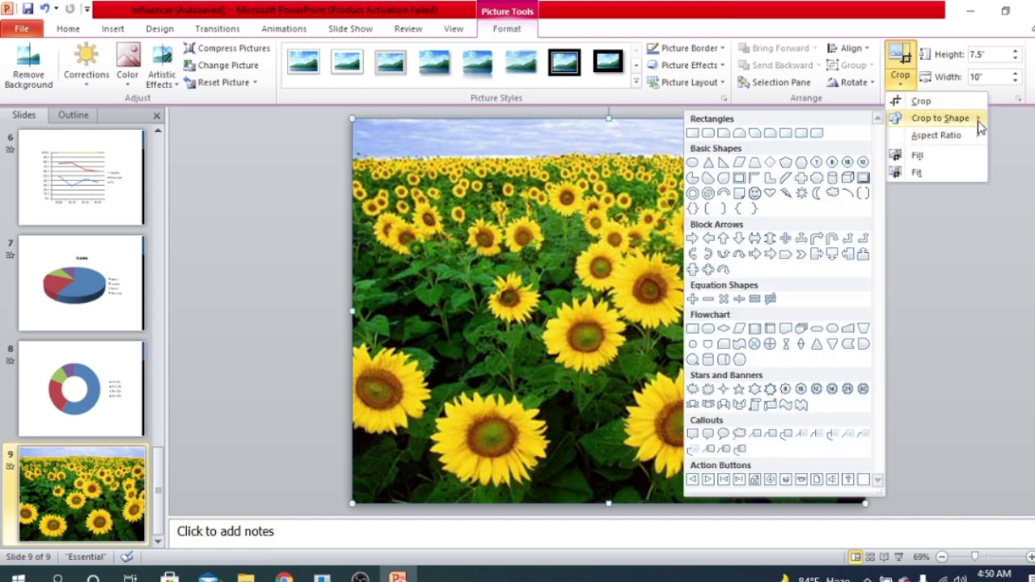
left_click(574, 287)
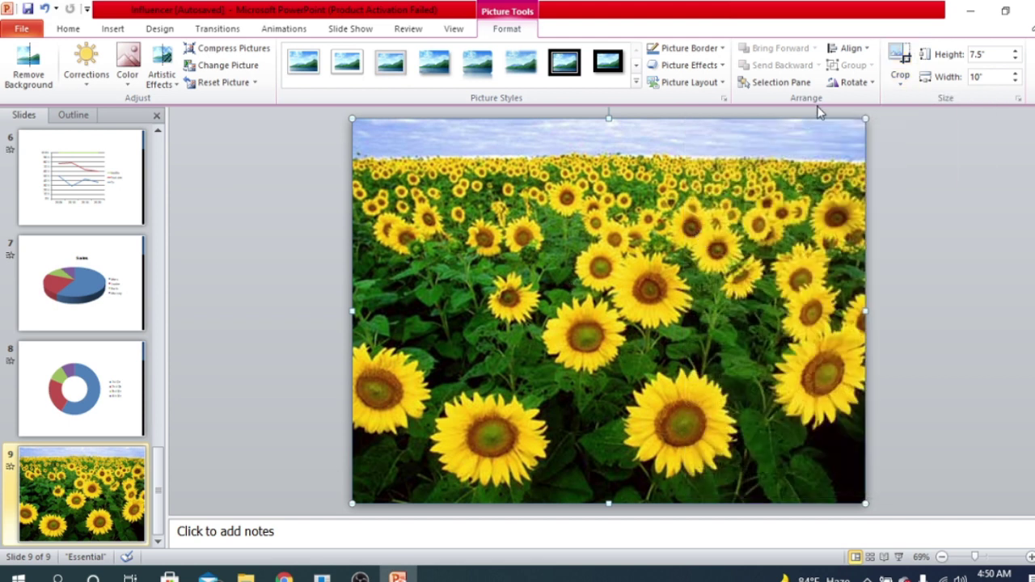
left_click(906, 79)
mouse_move(928, 122)
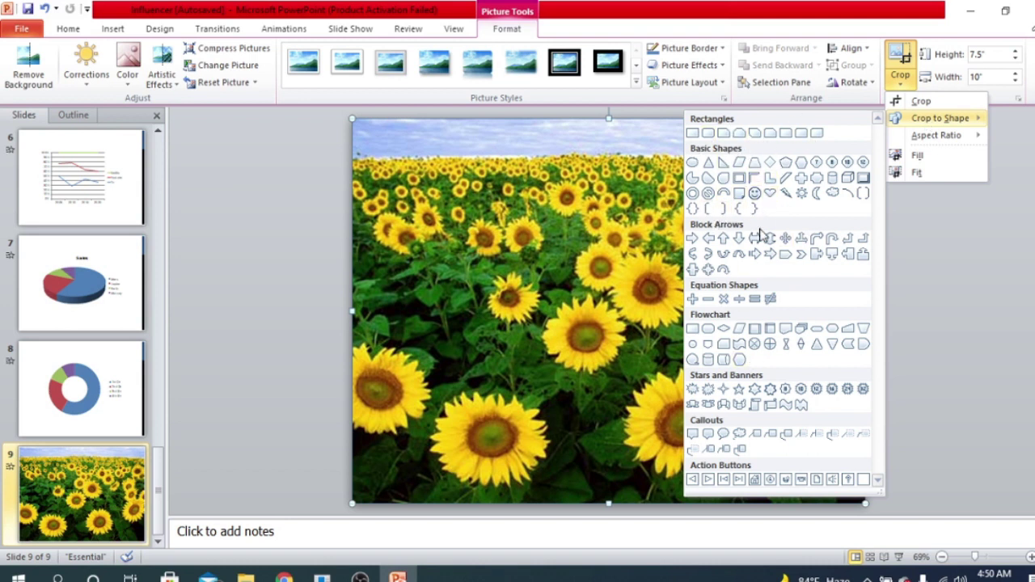
left_click(693, 163)
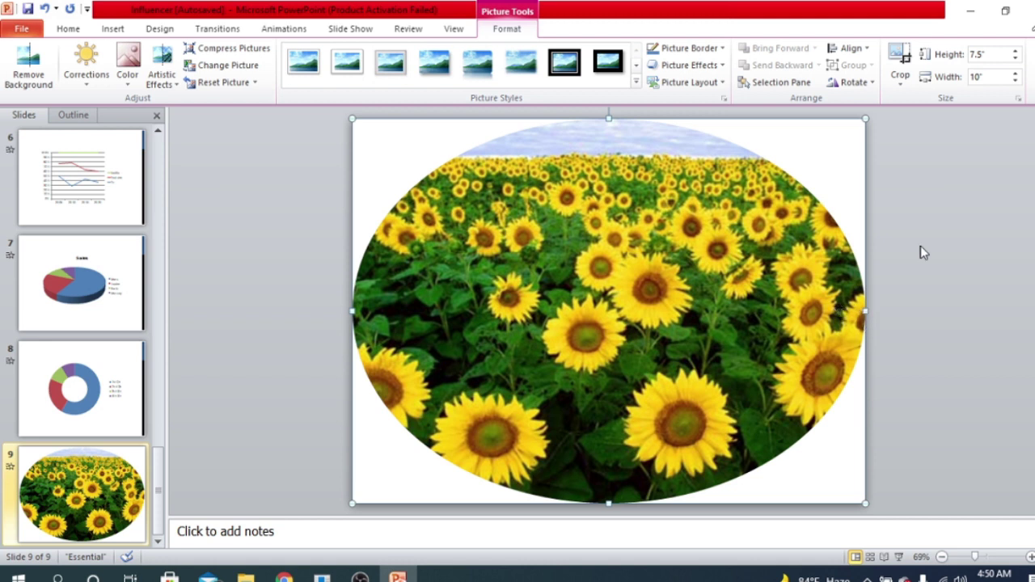
Step: Undo an accidental nudge of the oval photo
left_click_drag(610, 313, 615, 315)
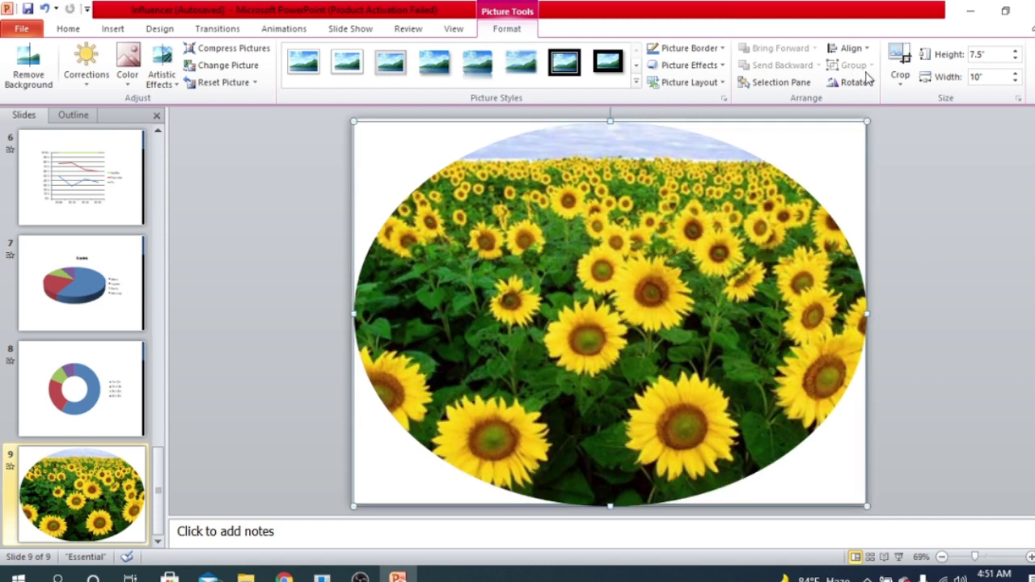
key("ctrl+z")
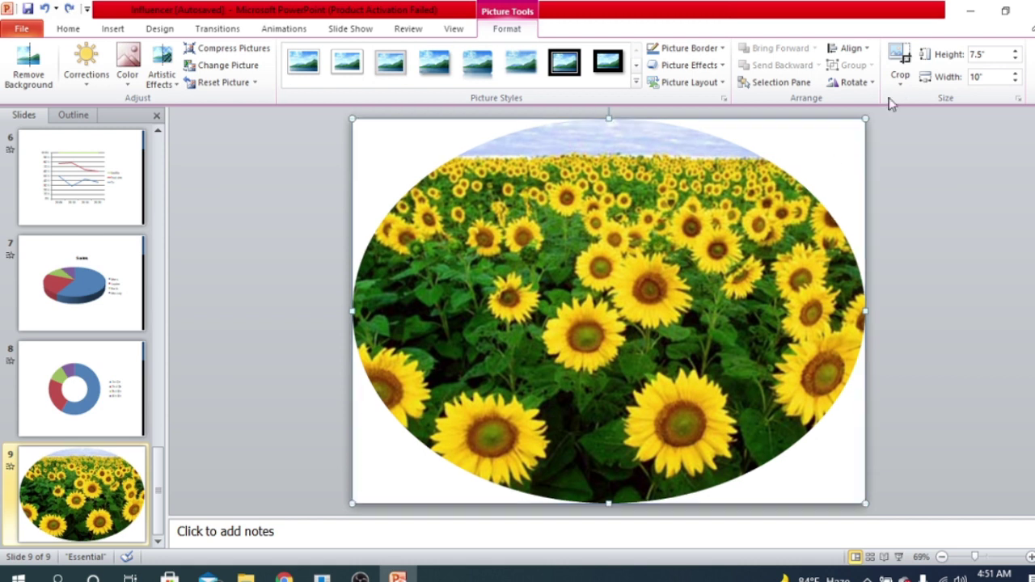
left_click(901, 77)
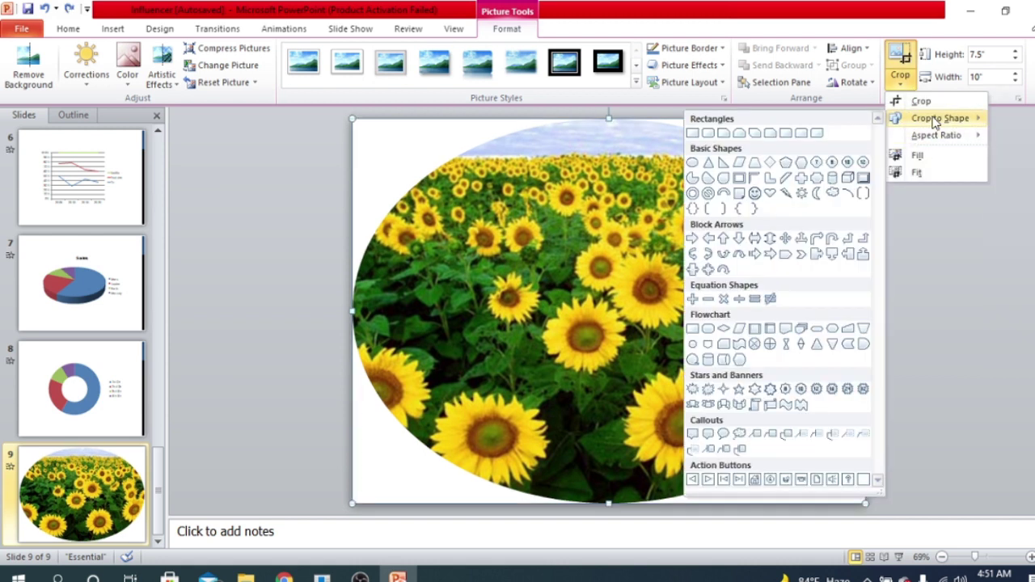
Step: Try cropping the photo to left-right arrow and then teardrop shapes
left_click(755, 240)
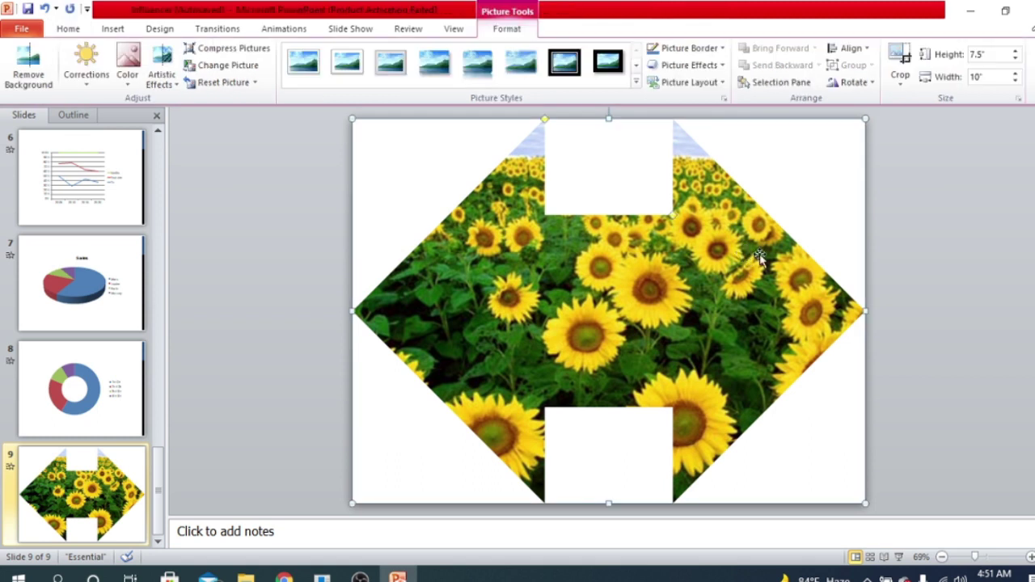
left_click(901, 81)
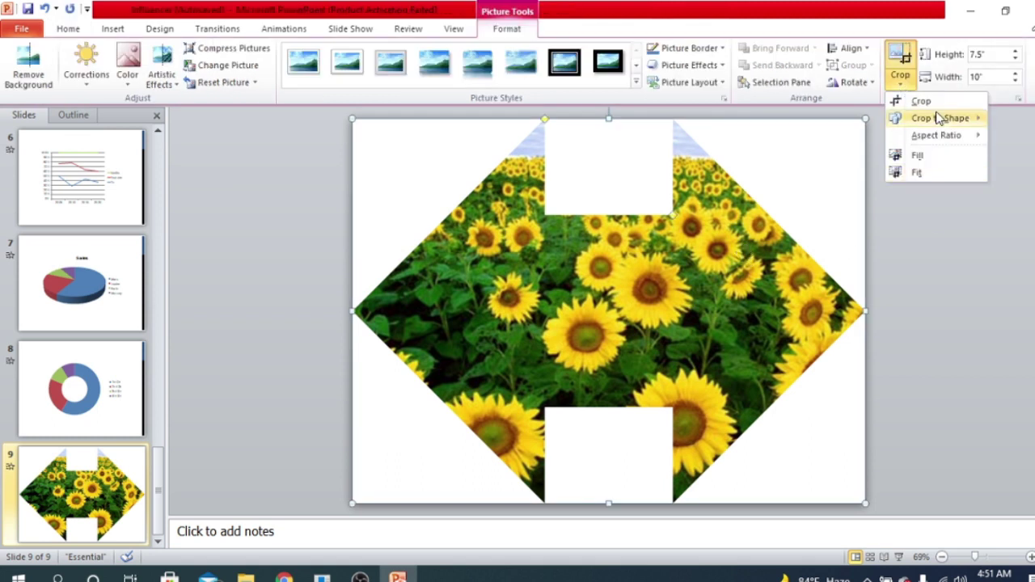
mouse_move(919, 121)
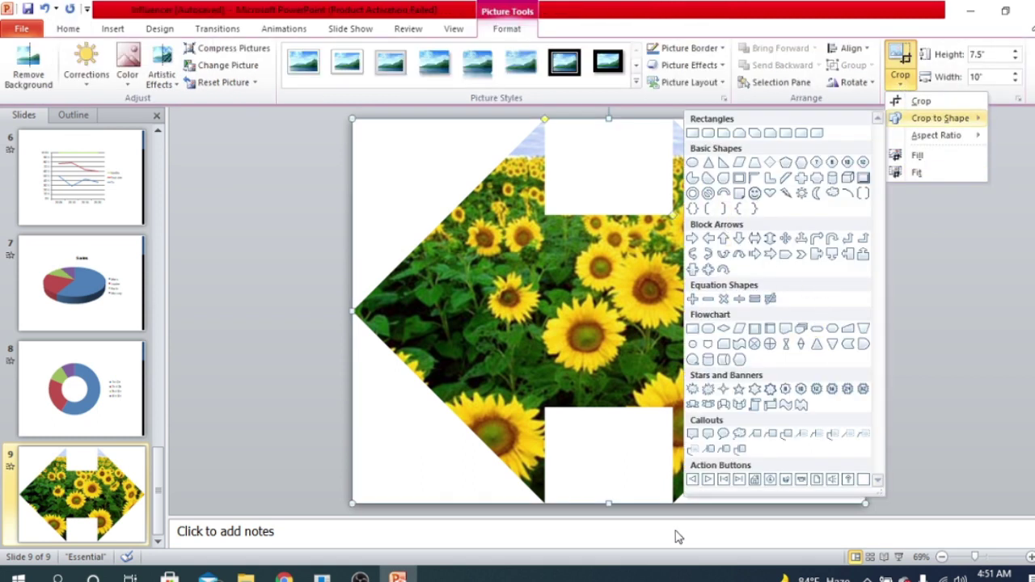
left_click(726, 183)
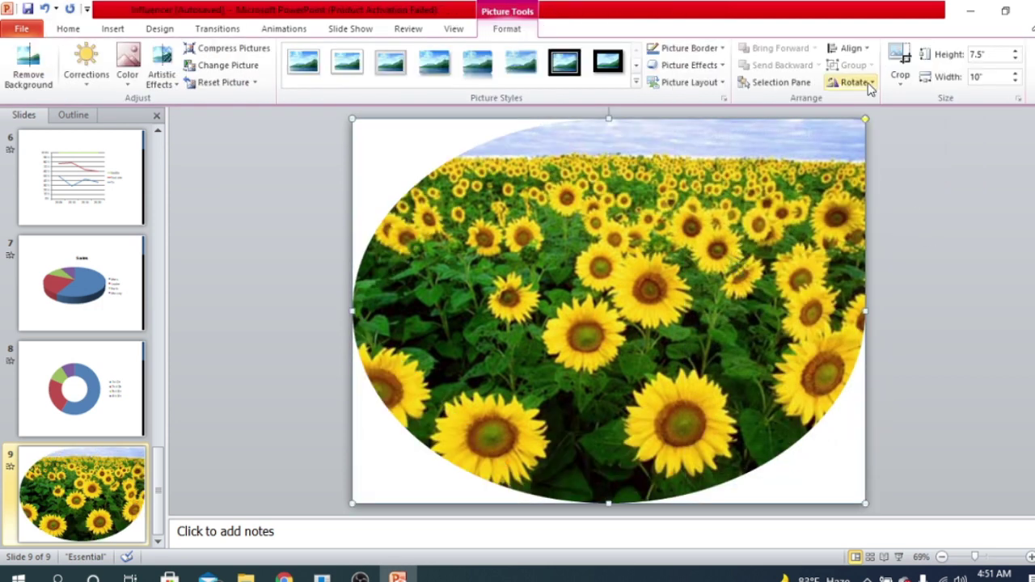
Step: Crop the photo back to a plain Rectangle shape and reselect it
left_click(900, 79)
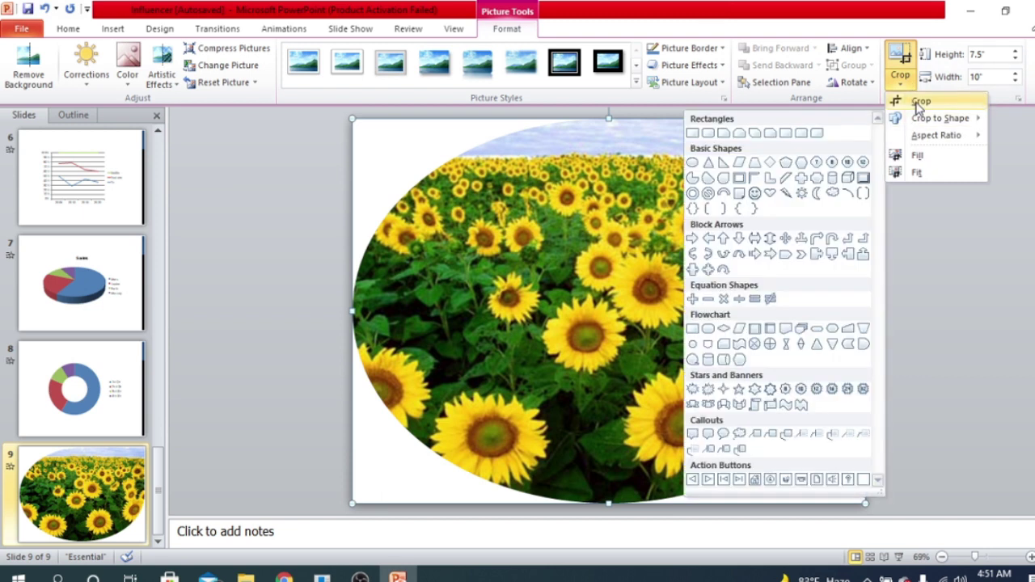
mouse_move(945, 118)
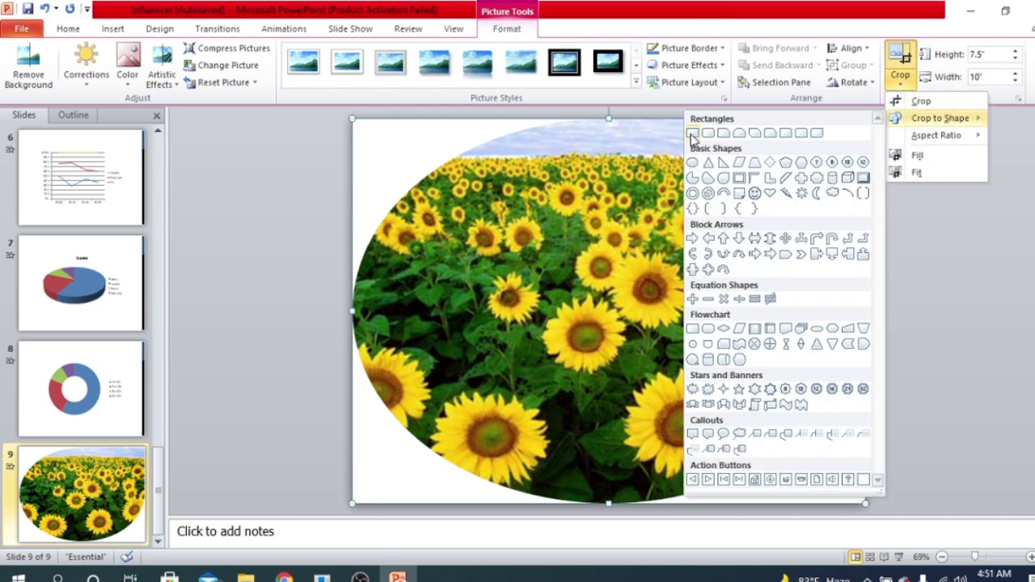
left_click(692, 133)
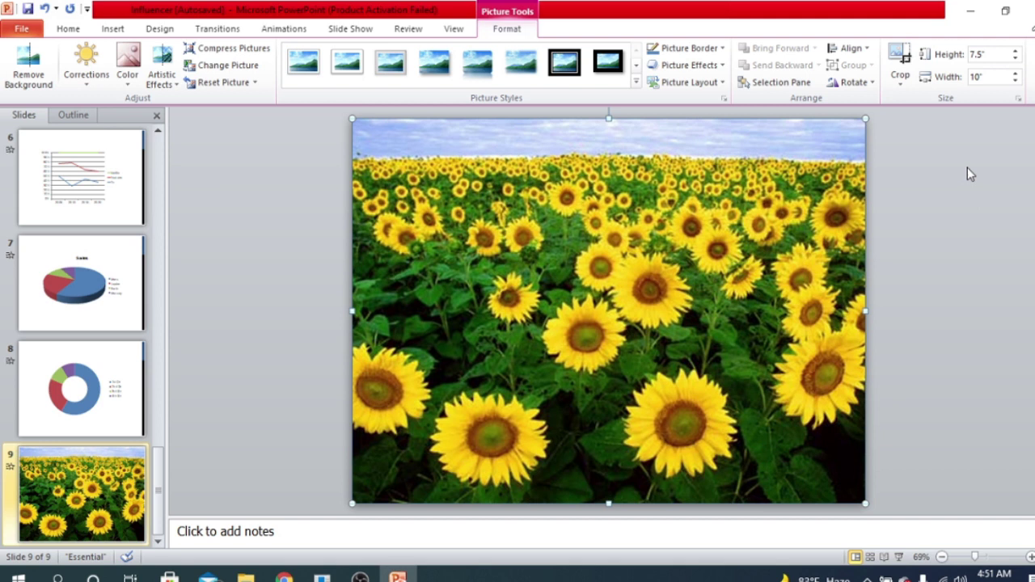
left_click(969, 170)
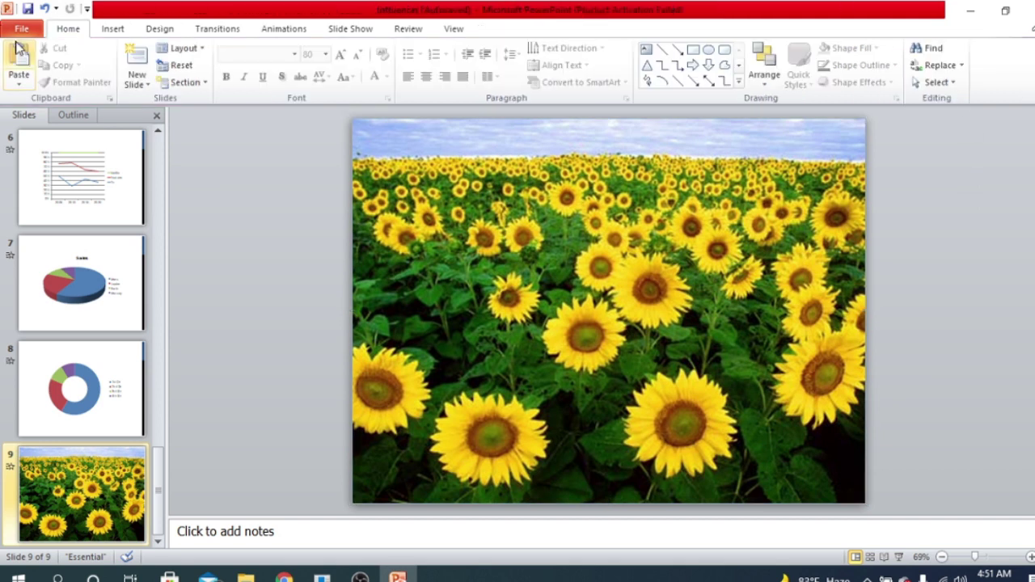
double_click(584, 372)
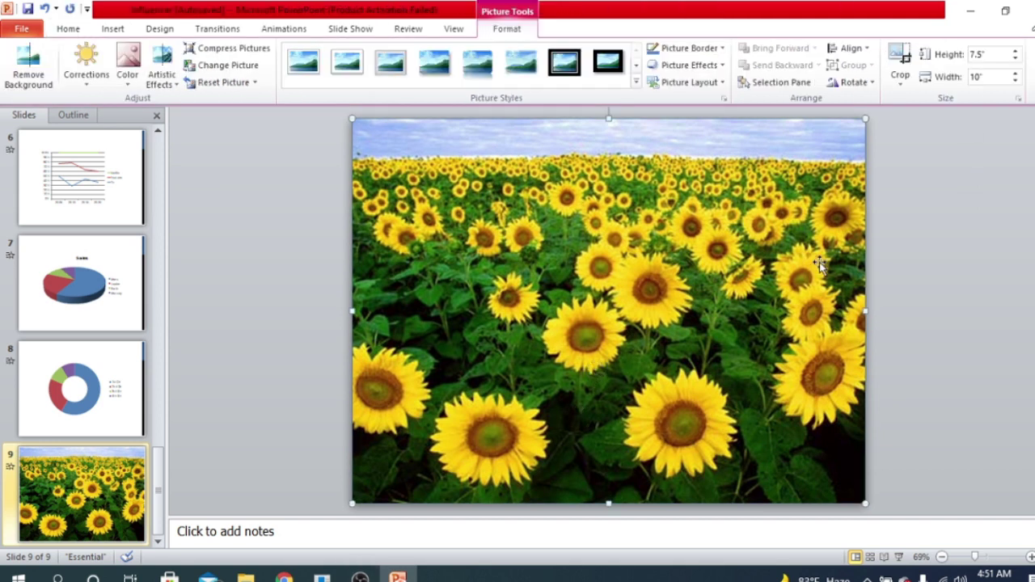
left_click(986, 235)
left_click(848, 233)
left_click(900, 81)
left_click(900, 99)
left_click(901, 81)
mouse_move(940, 135)
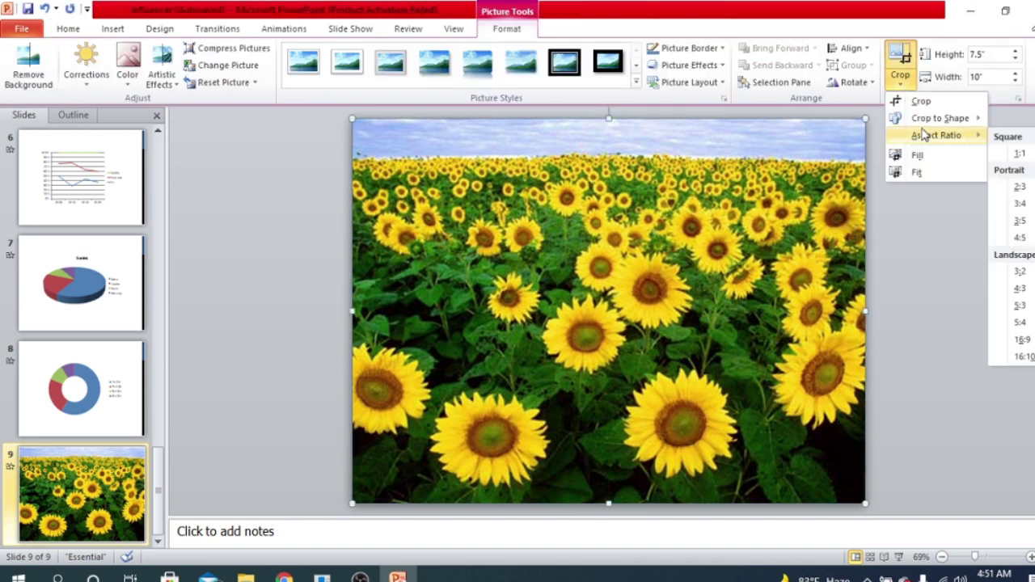
left_click(1027, 187)
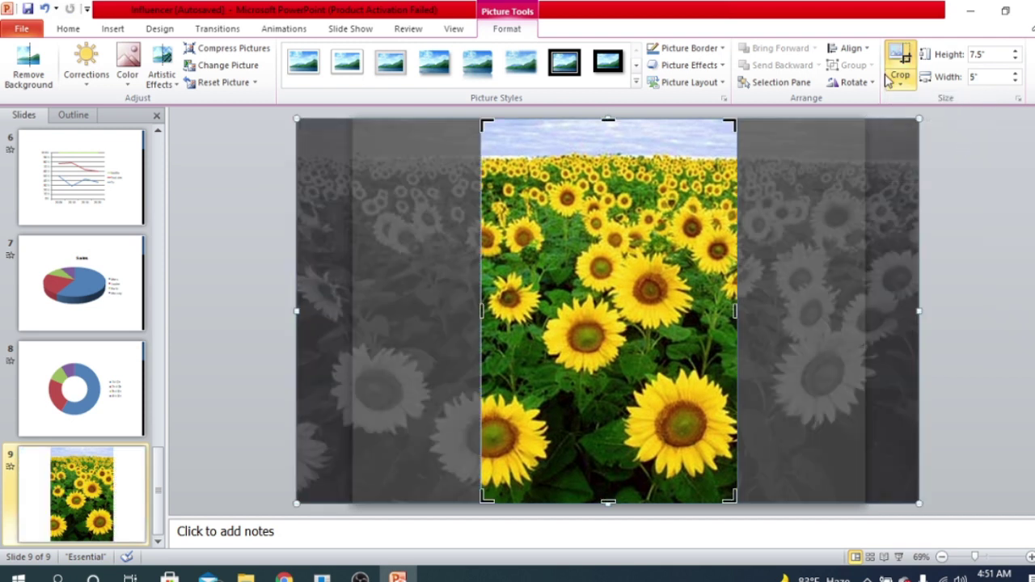
left_click(899, 88)
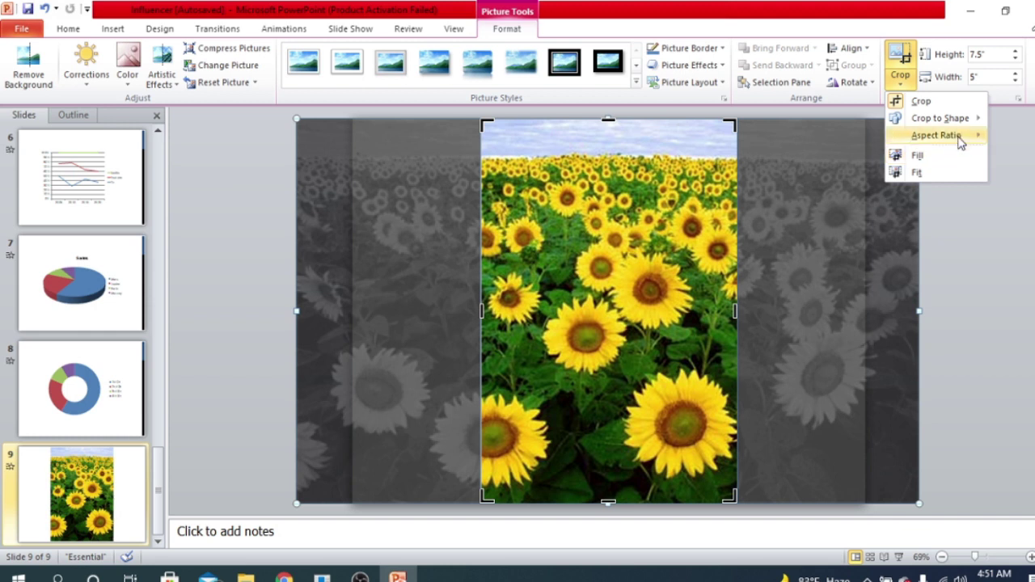
mouse_move(960, 136)
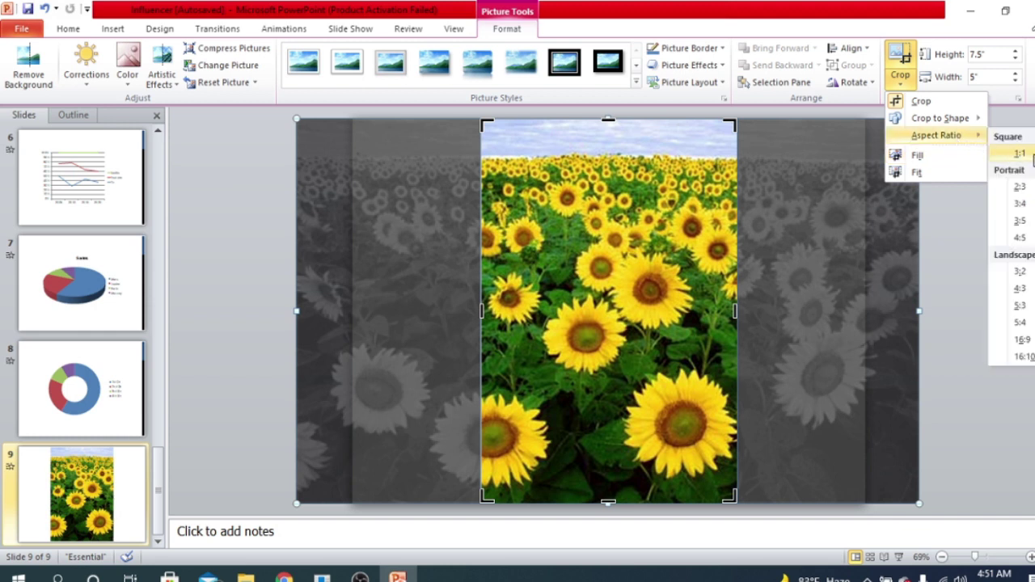
left_click(1032, 156)
left_click(900, 84)
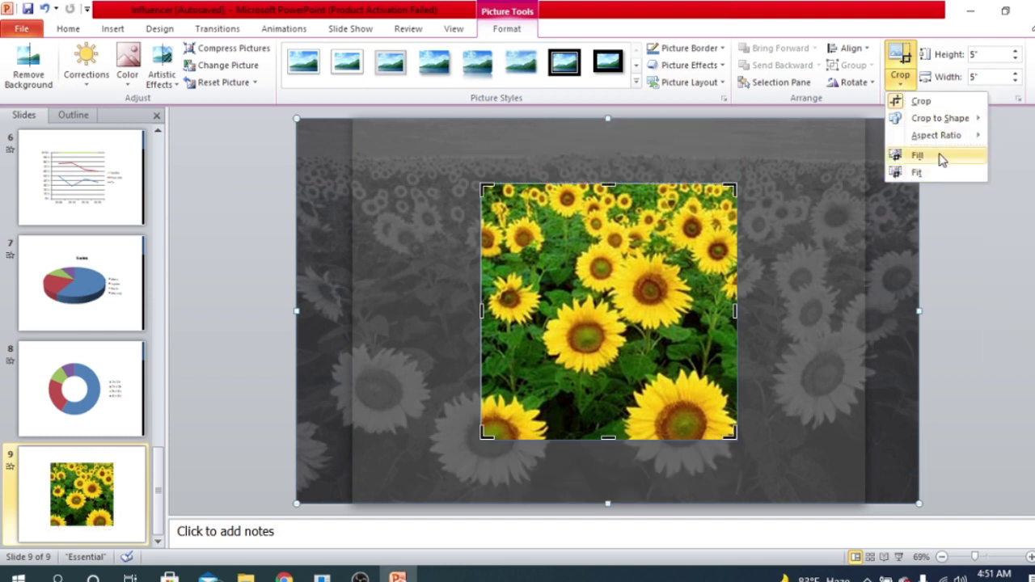
mouse_move(961, 139)
left_click(1026, 239)
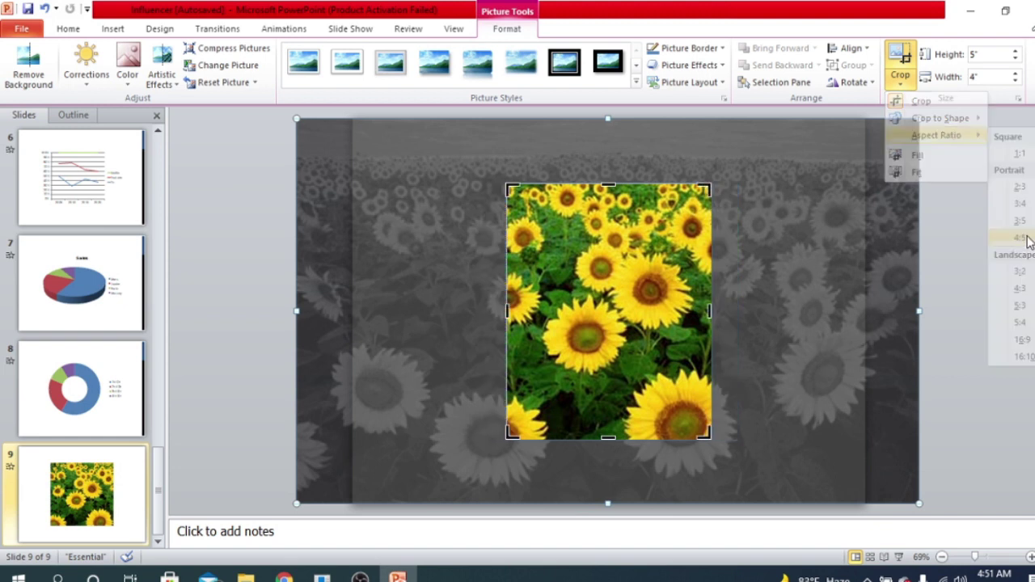
left_click(900, 85)
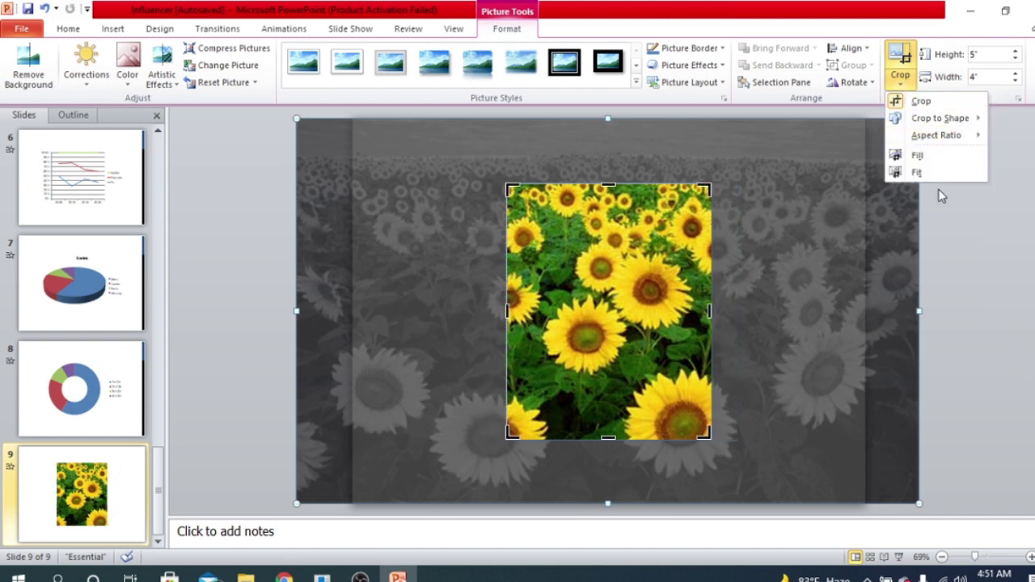
mouse_move(966, 138)
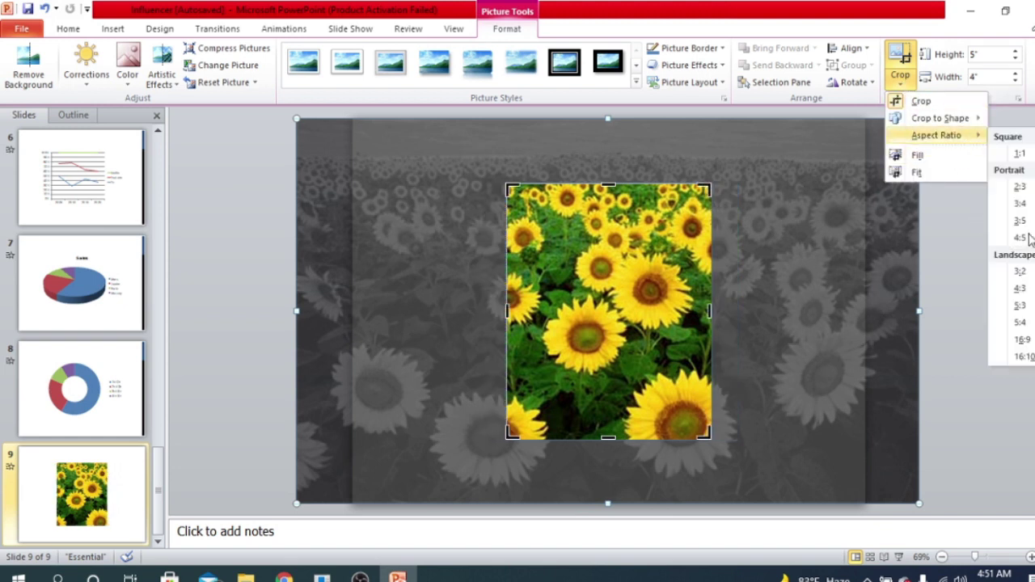
left_click(1021, 288)
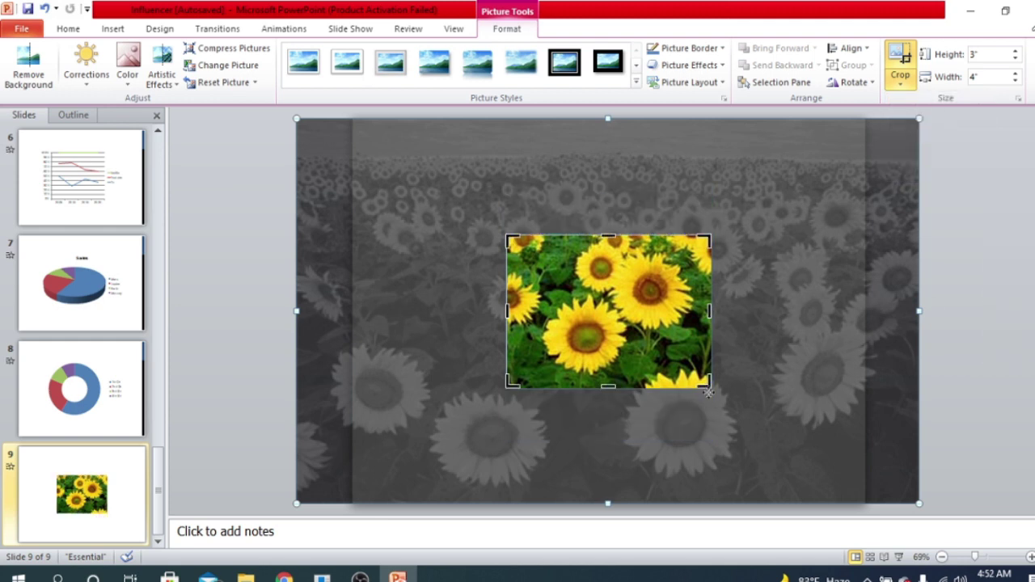
left_click_drag(709, 385, 677, 356)
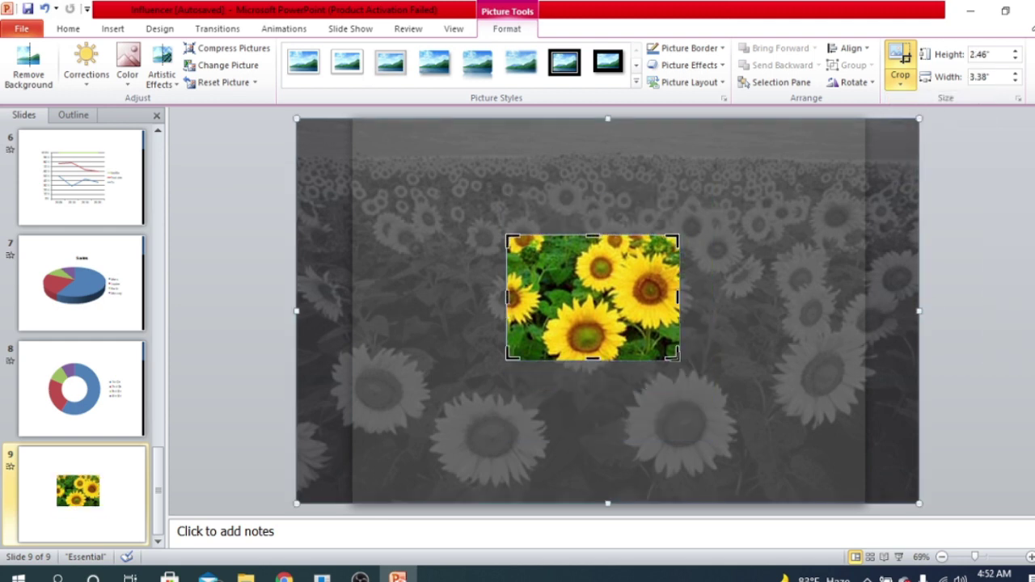
key("ctrl+z")
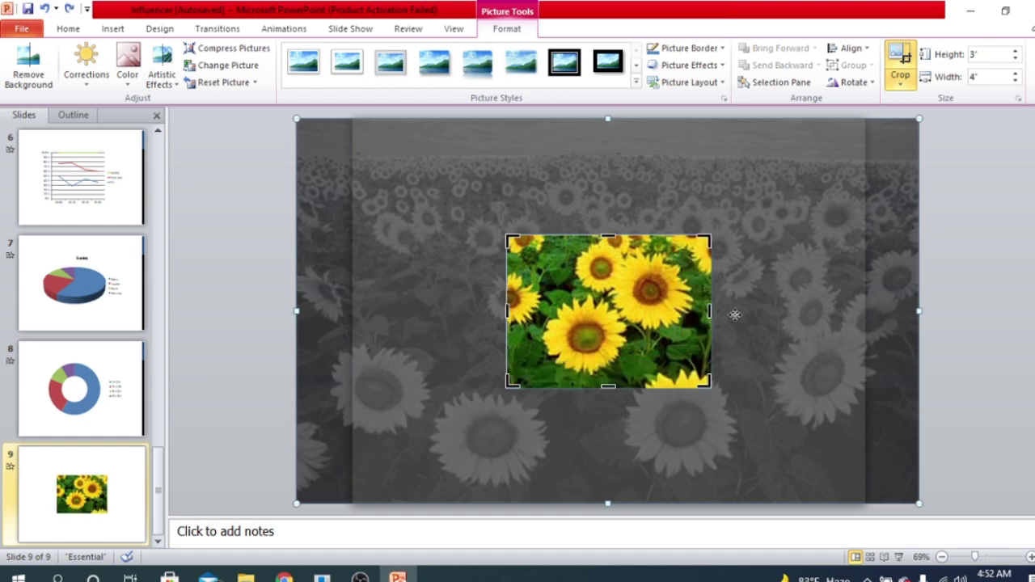
left_click(901, 59)
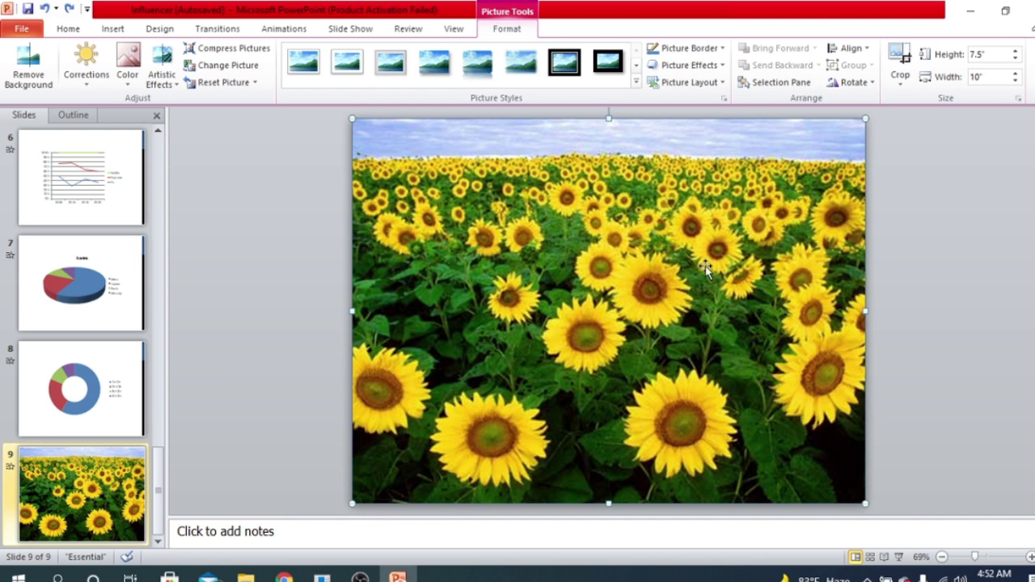
left_click(956, 269)
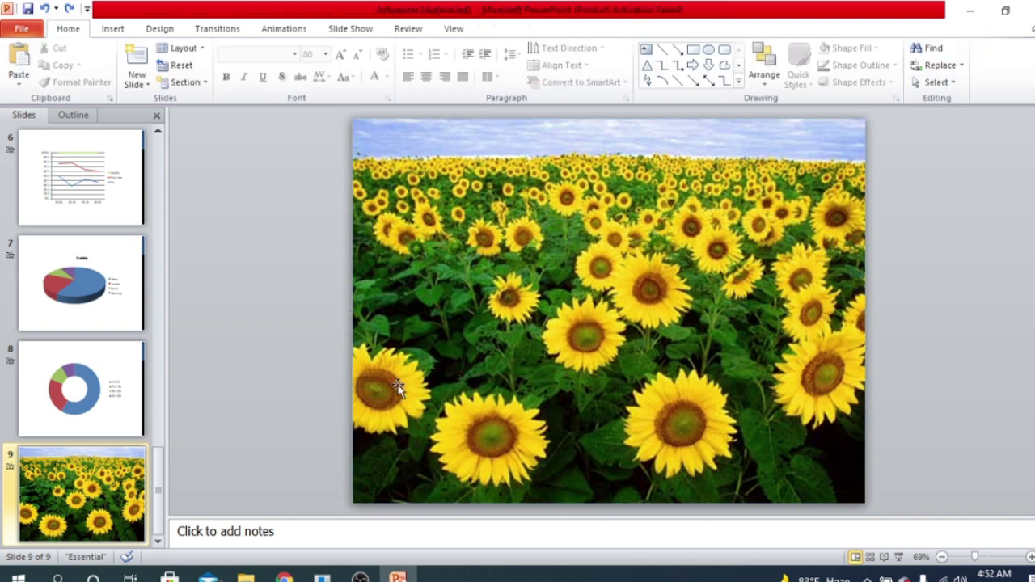
left_click(655, 250)
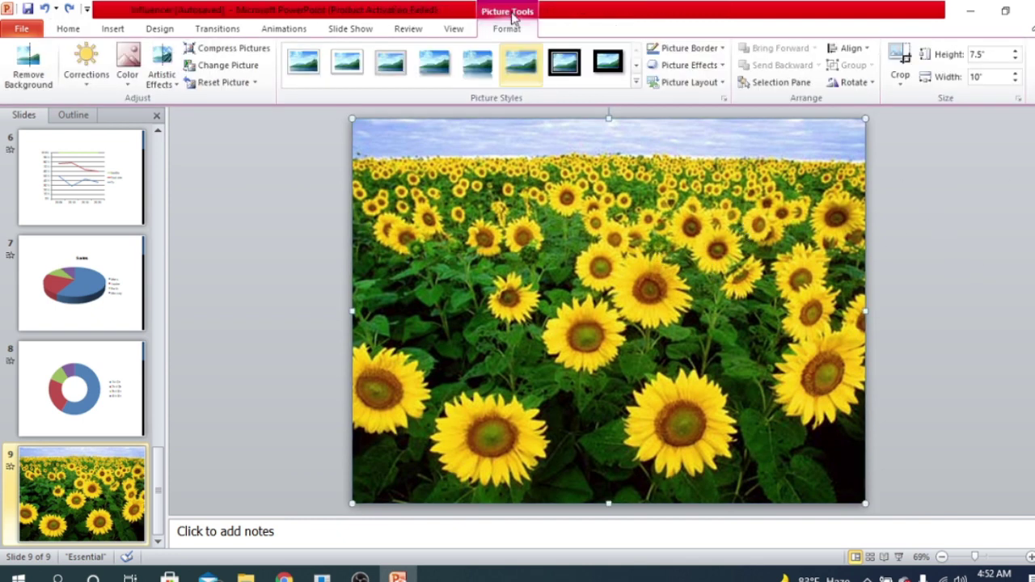
left_click(726, 48)
left_click(725, 49)
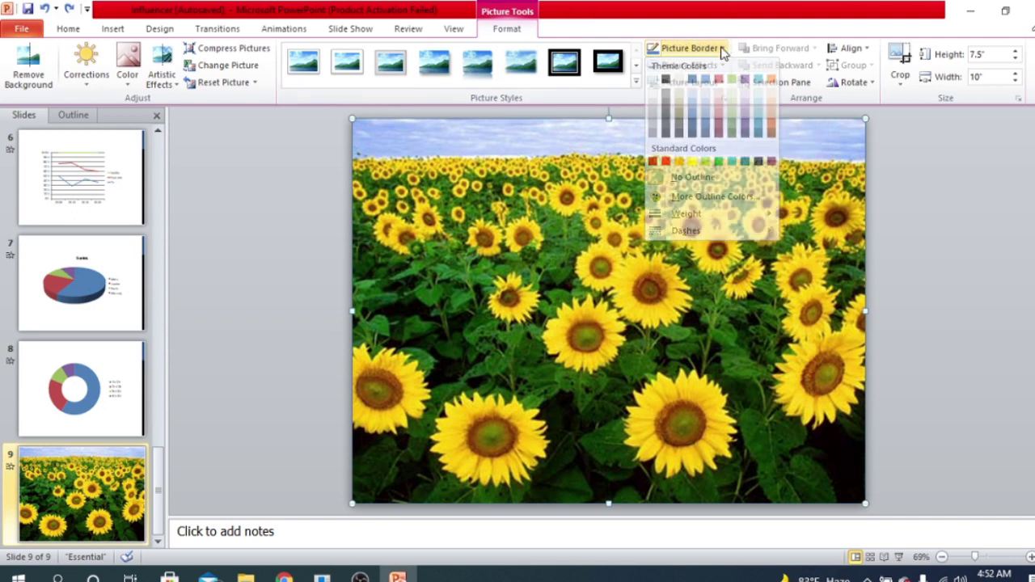
left_click(718, 49)
left_click(992, 176)
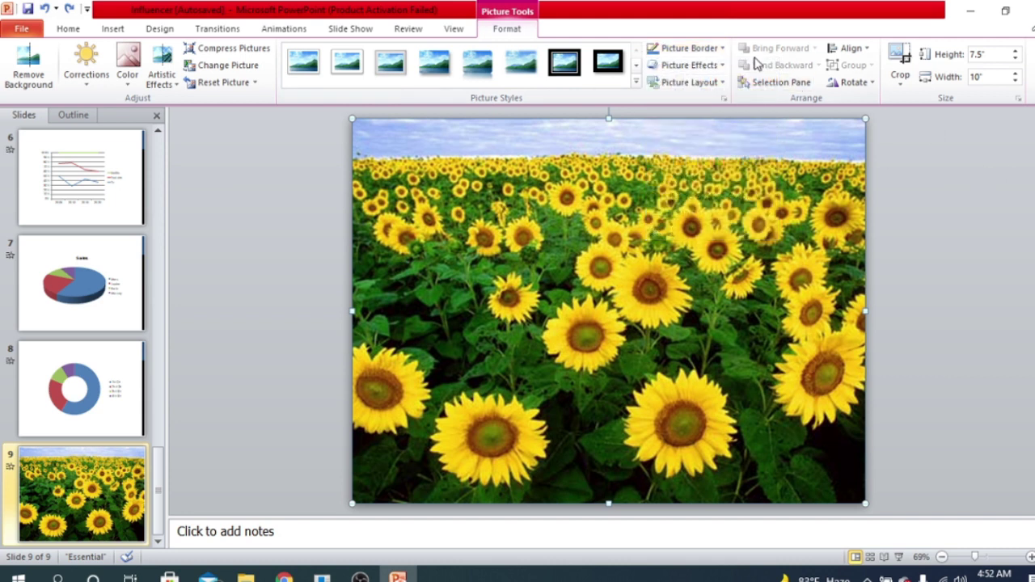
left_click(723, 52)
left_click(717, 51)
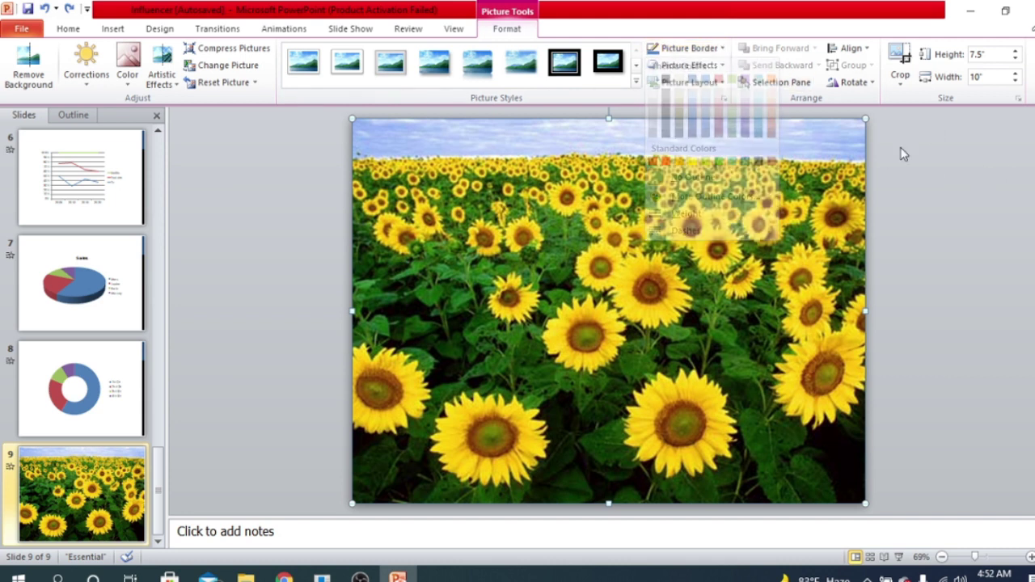
left_click(719, 84)
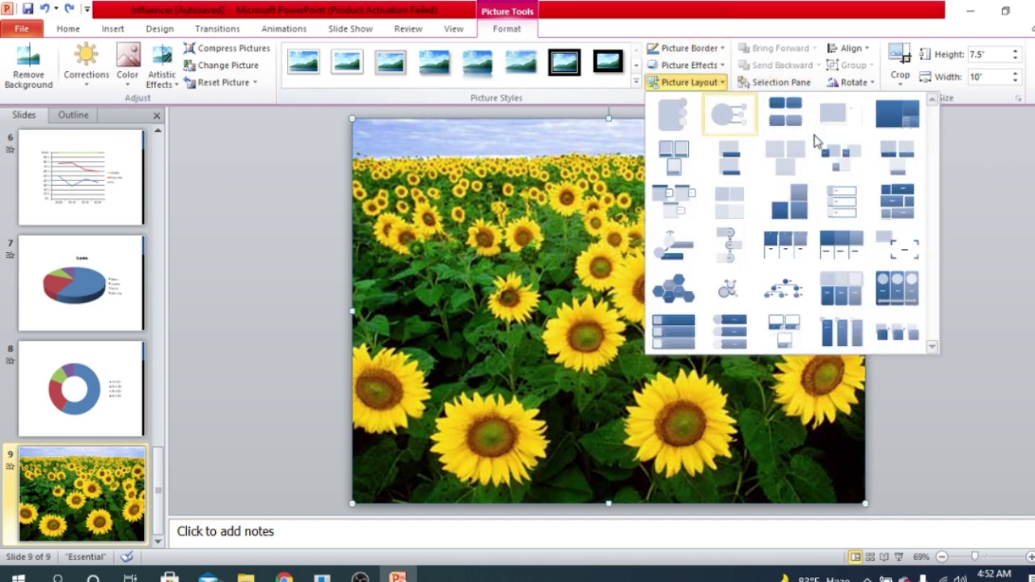
left_click(971, 186)
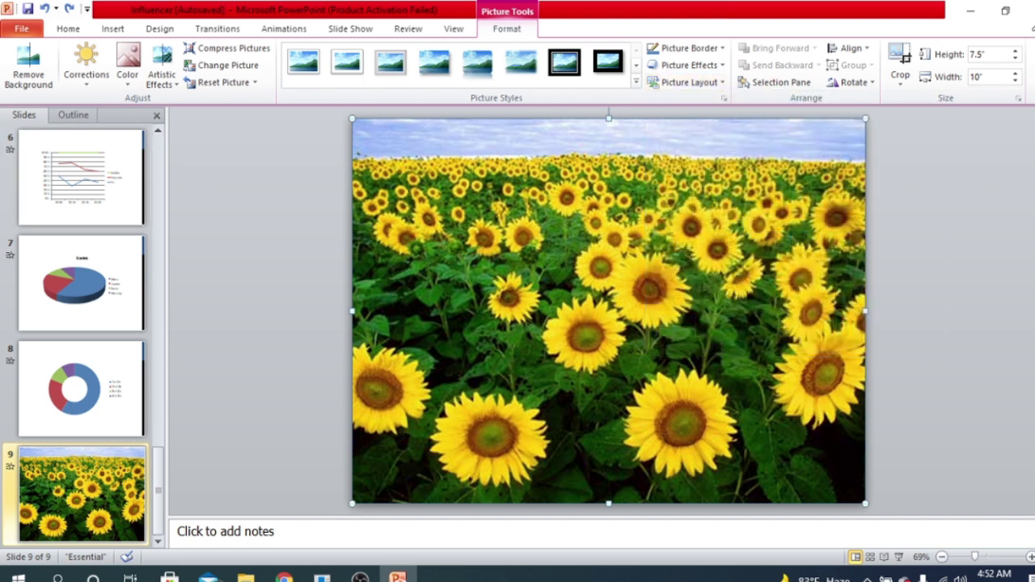
left_click(616, 254)
left_click(907, 254)
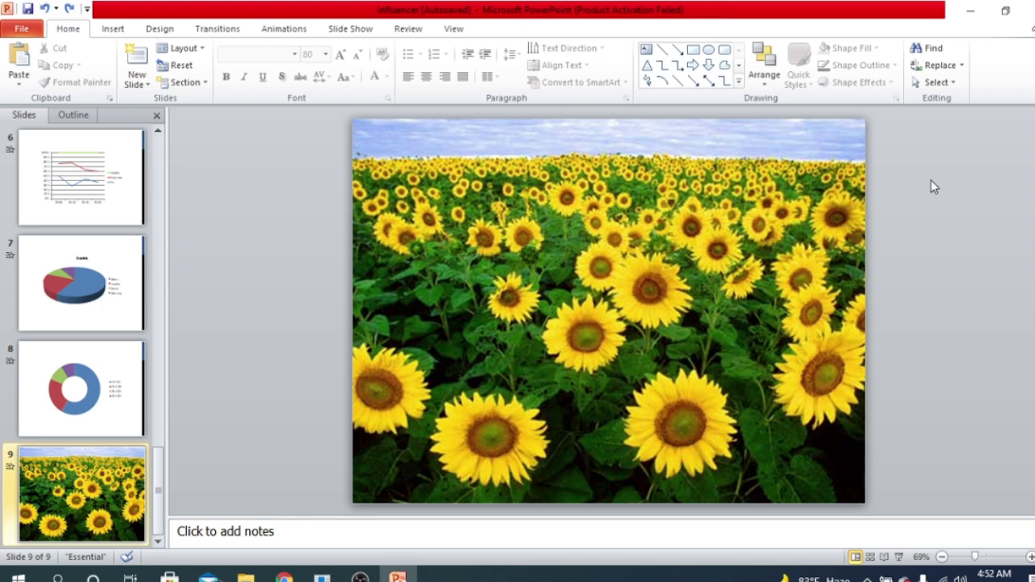
Step: Add a 'Sunflower' text box near the slide centre and set it to 54 pt
left_click(646, 48)
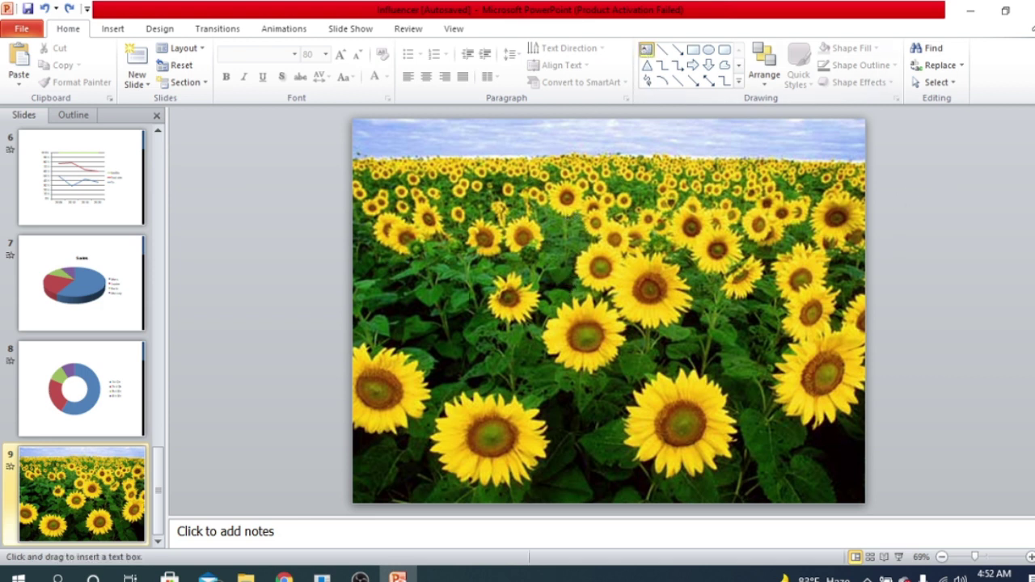
left_click(502, 285)
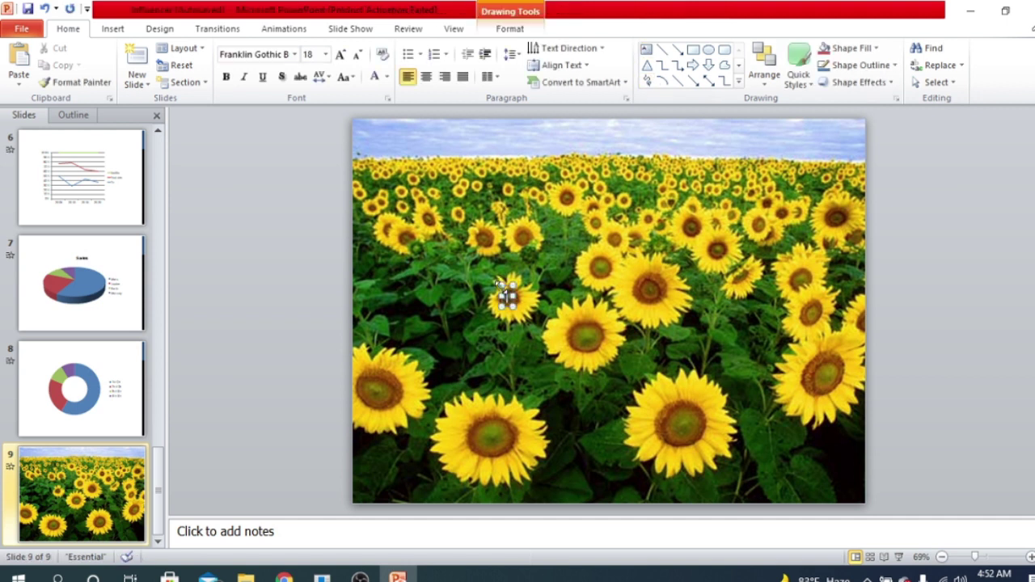
type("Sunfl")
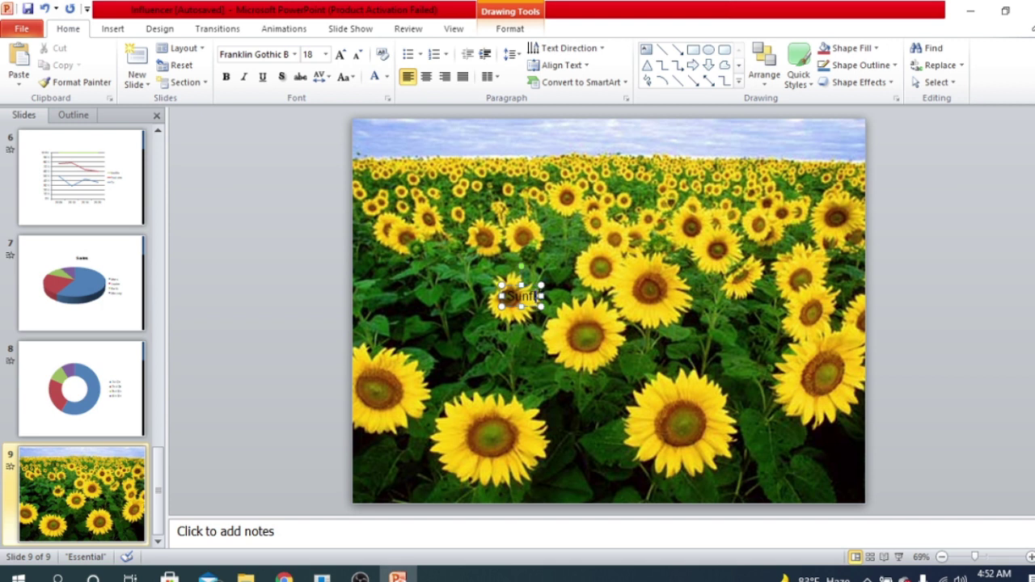
type("ower")
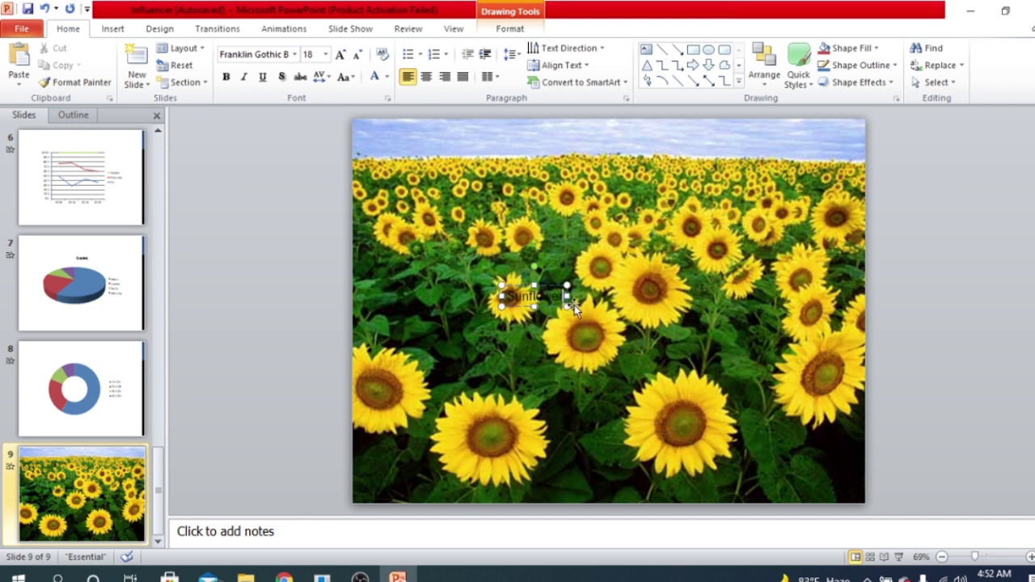
double_click(553, 296)
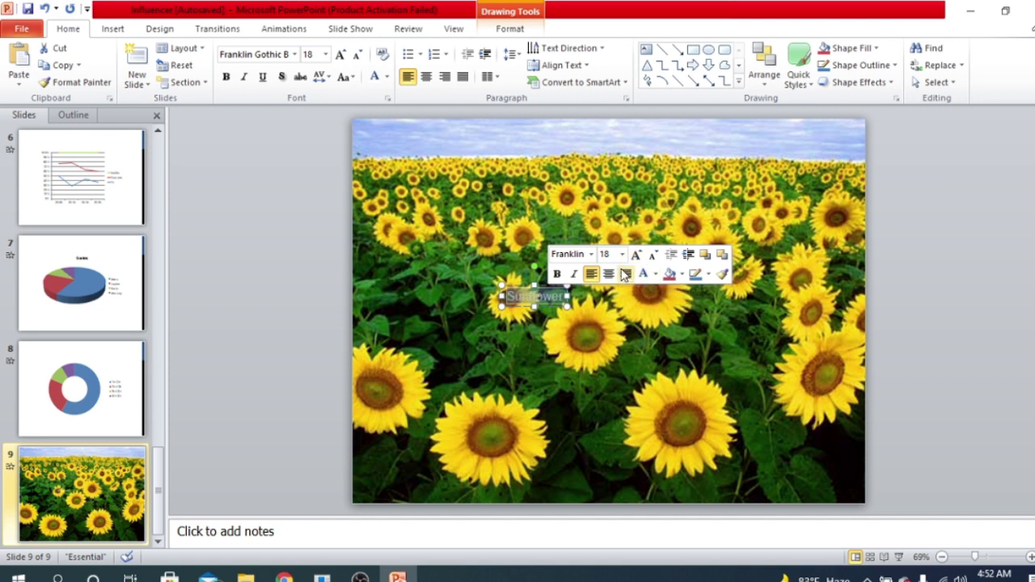
left_click(621, 254)
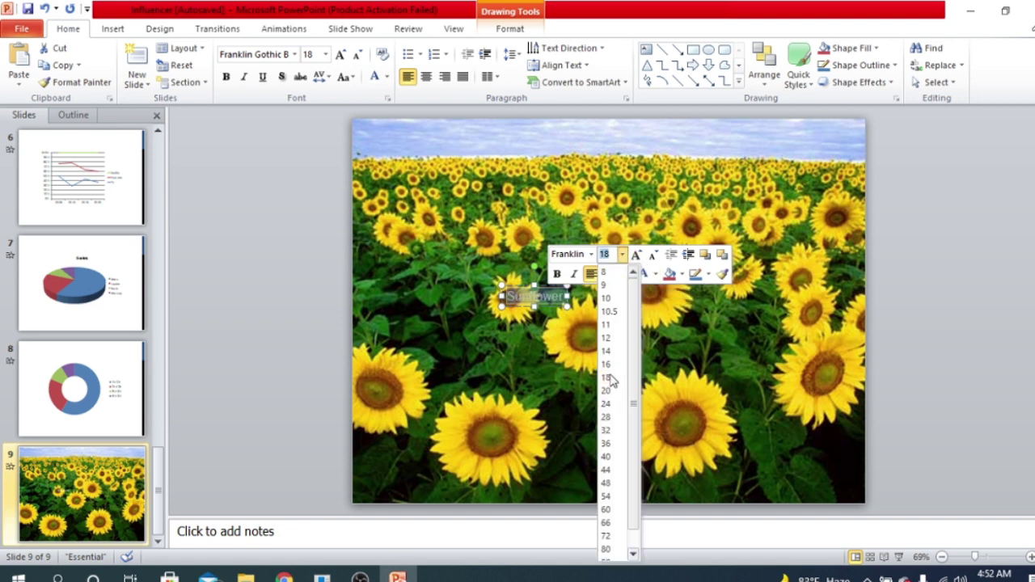
left_click(608, 499)
Step: Nudge the Sunflower text box slightly right and reselect the word Sunflower
left_click(584, 394)
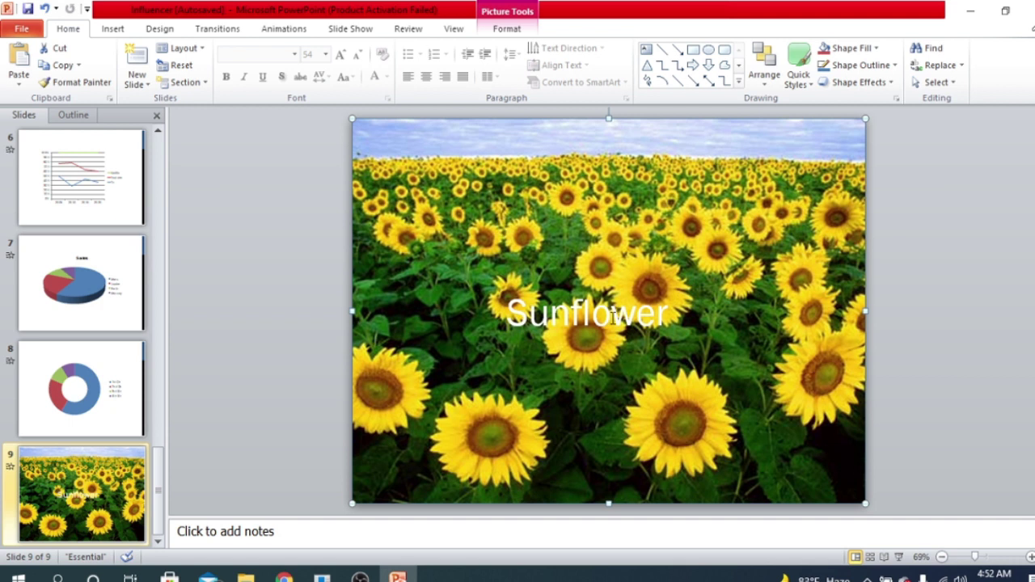
left_click(611, 311)
left_click_drag(560, 288, 573, 291)
left_click(774, 312)
left_click(601, 317)
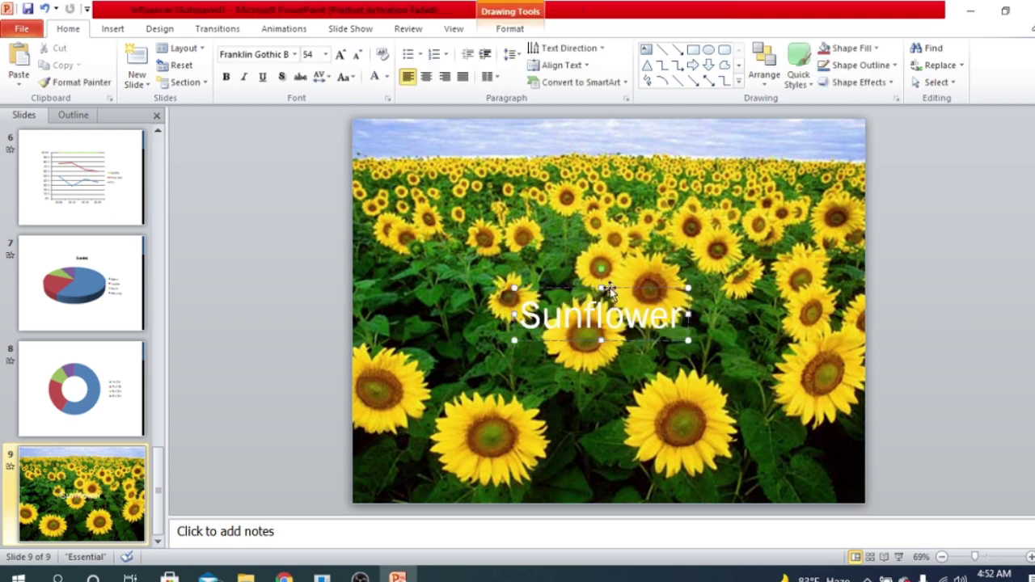
left_click(687, 265)
left_click(664, 287)
left_click(765, 259)
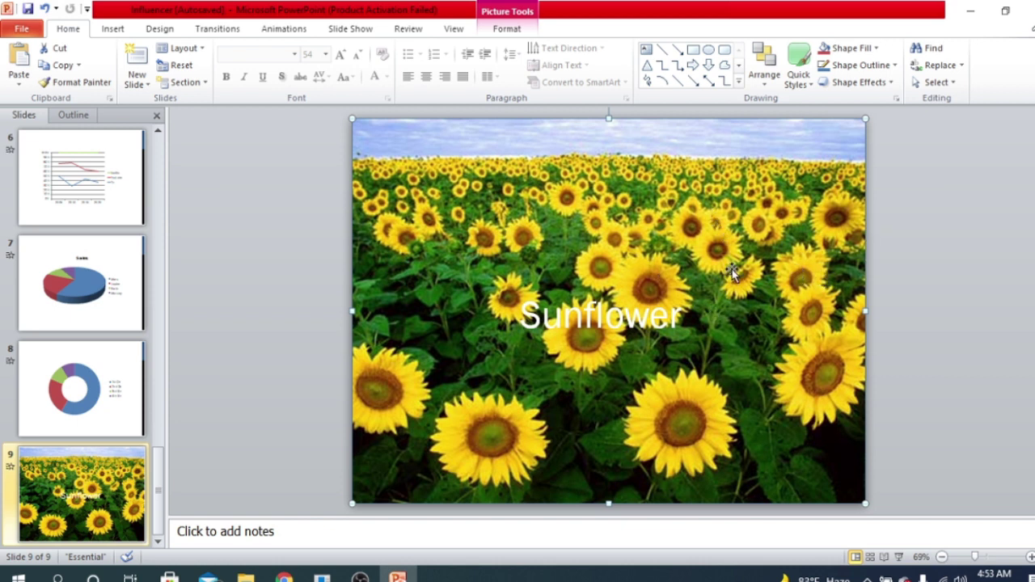
left_click(615, 323)
left_click(635, 293)
double_click(635, 293)
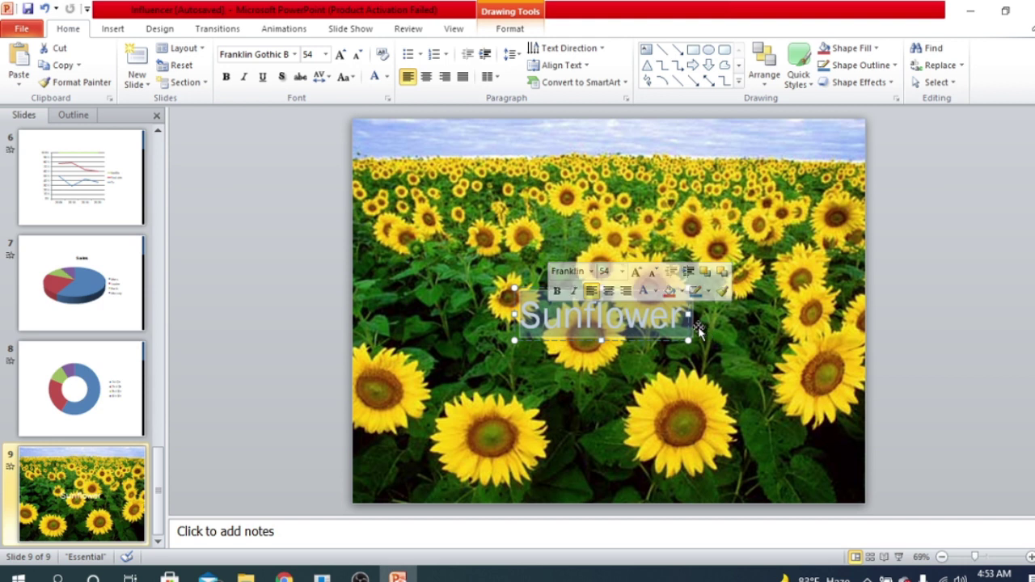
Step: Delete the Sunflower text box, leaving only the background photo selected
left_click(578, 356)
left_click(628, 316)
left_click(654, 321)
left_click(653, 321)
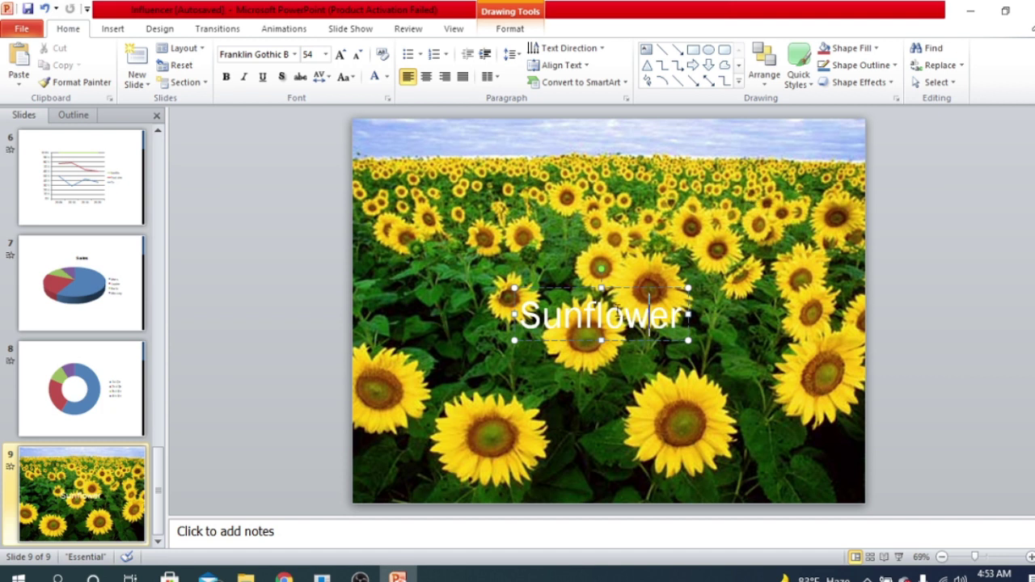
left_click(601, 284)
key("Delete")
left_click(660, 217)
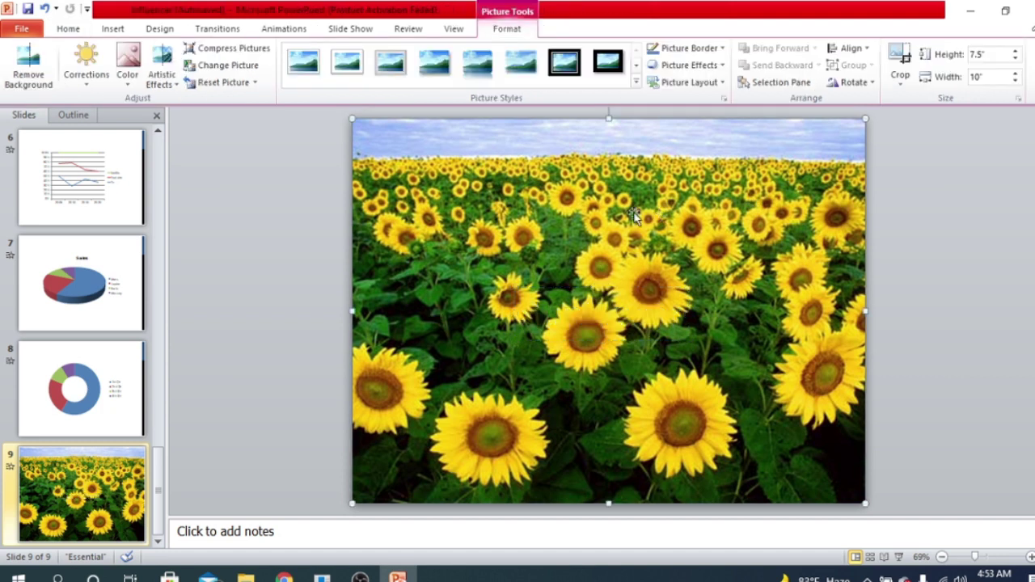
Step: Open the Corrections gallery for the sunflower photo
left_click(100, 89)
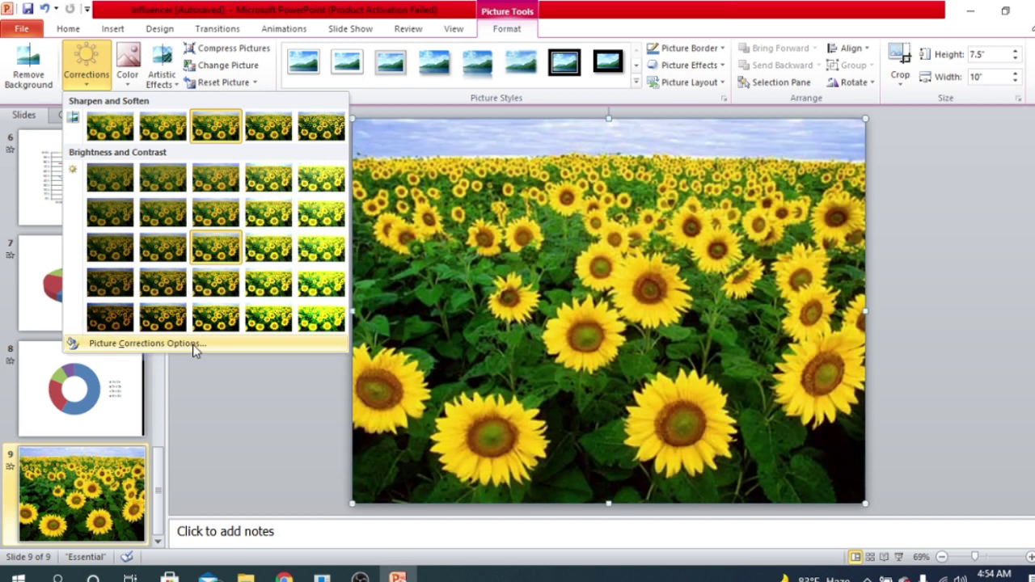
Step: In Picture Corrections Options, set sharpness to -72% and brightness to -100%
left_click(193, 345)
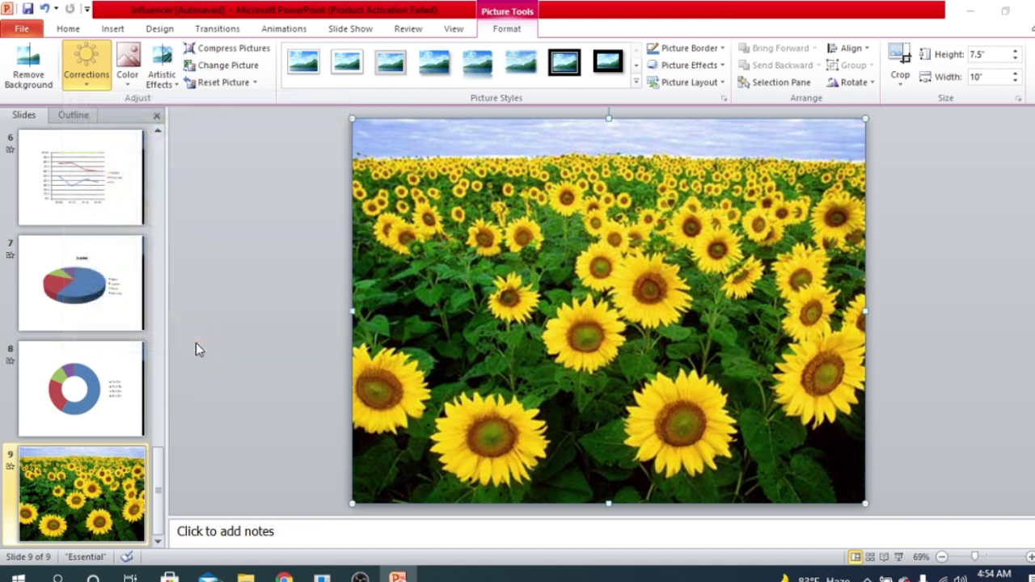
mouse_move(253, 59)
left_mouse_down()
mouse_move(266, 72)
mouse_move(307, 70)
mouse_move(258, 53)
left_mouse_up()
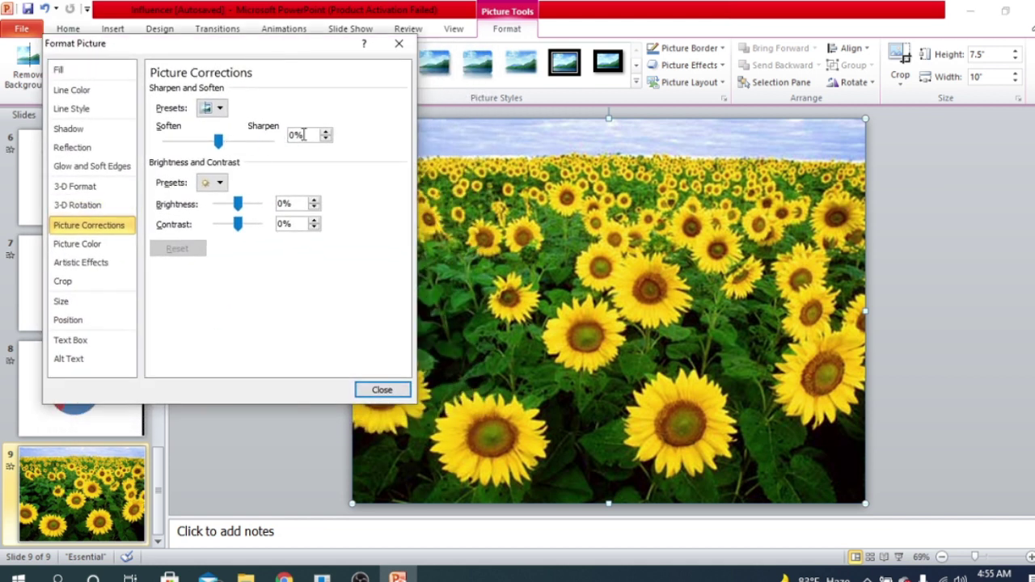
left_click_drag(303, 134, 271, 134)
left_click(326, 133)
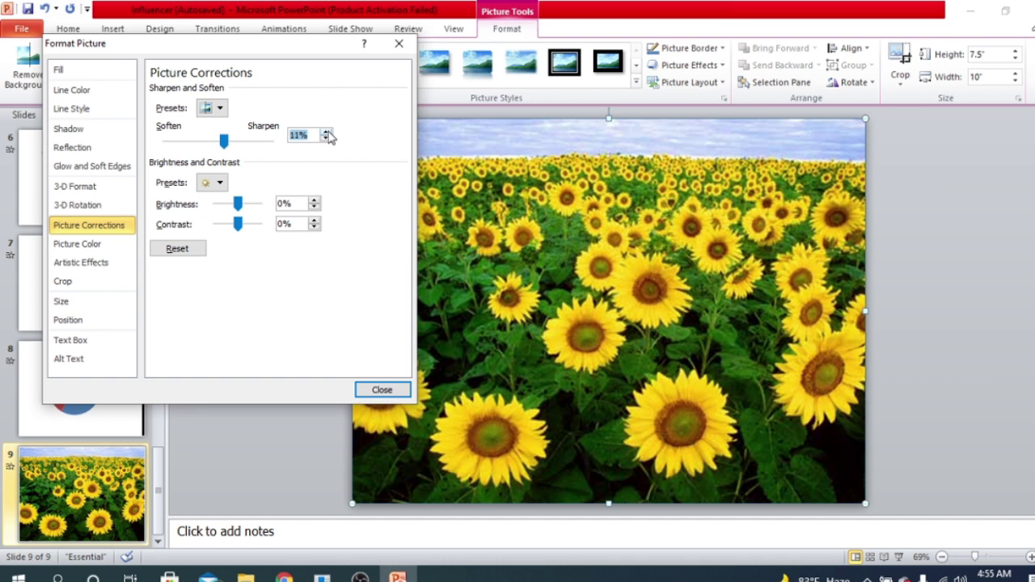
left_click_drag(224, 140, 181, 142)
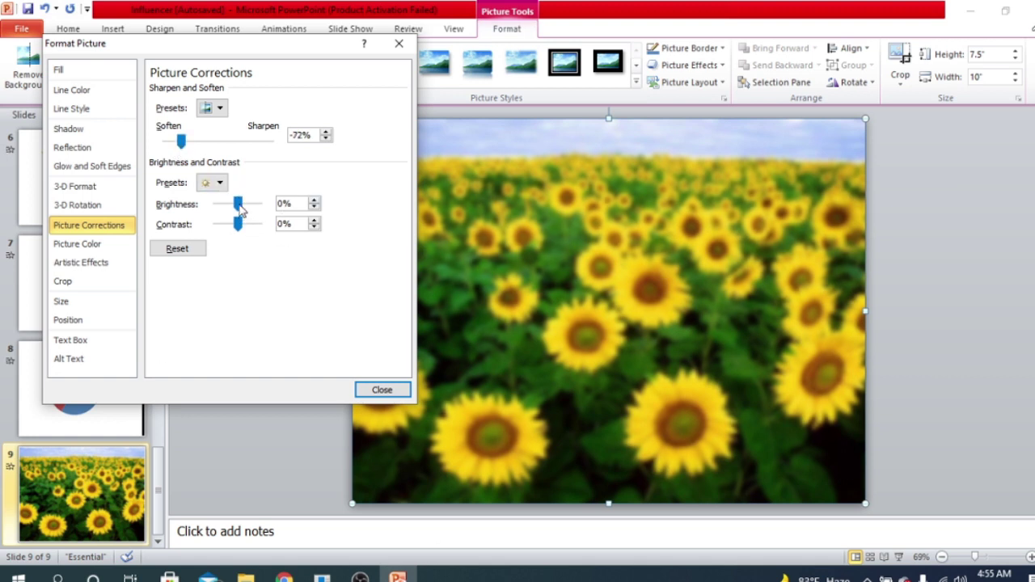
left_click_drag(239, 209, 212, 209)
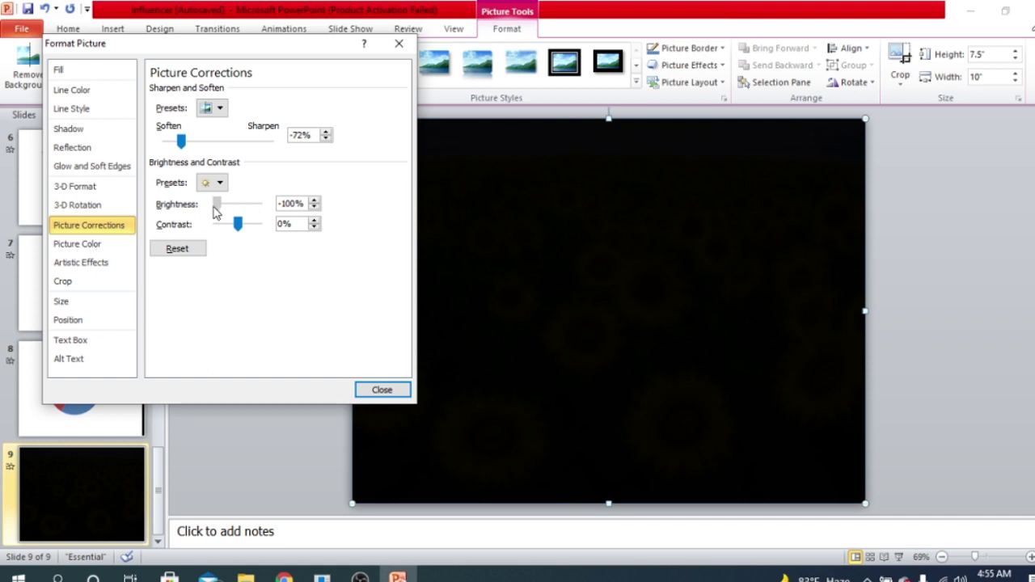
Step: Set the photo to -66% brightness and 26% contrast, then close Format Picture
left_click_drag(215, 211, 261, 212)
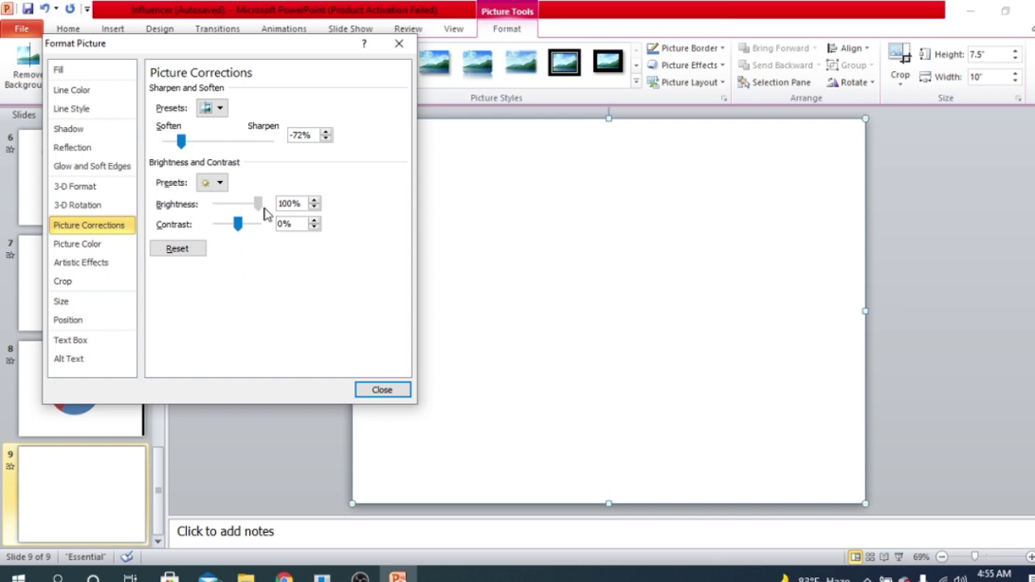
left_click_drag(261, 212, 238, 217)
left_click_drag(237, 217, 226, 218)
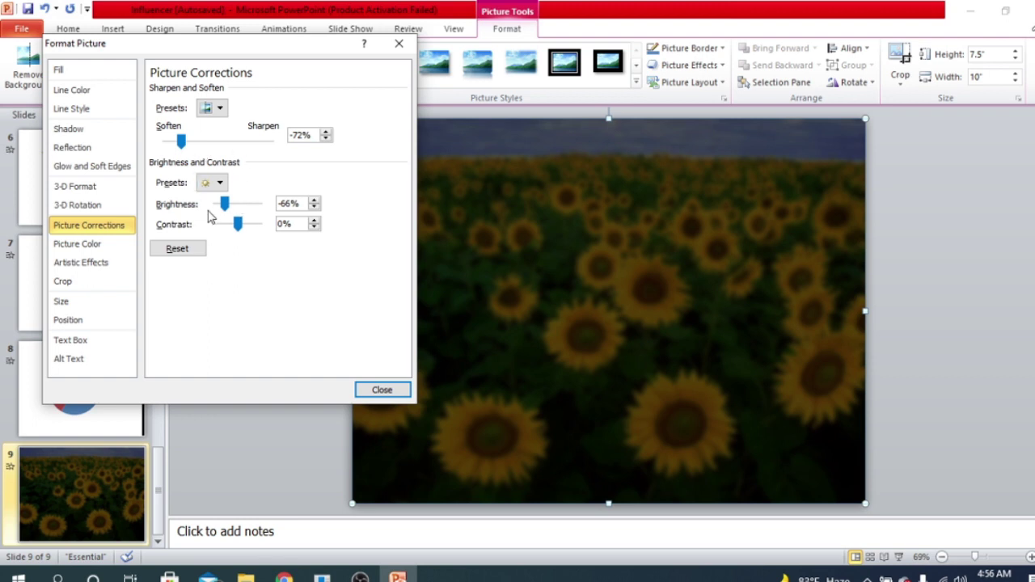
left_click_drag(237, 225, 226, 232)
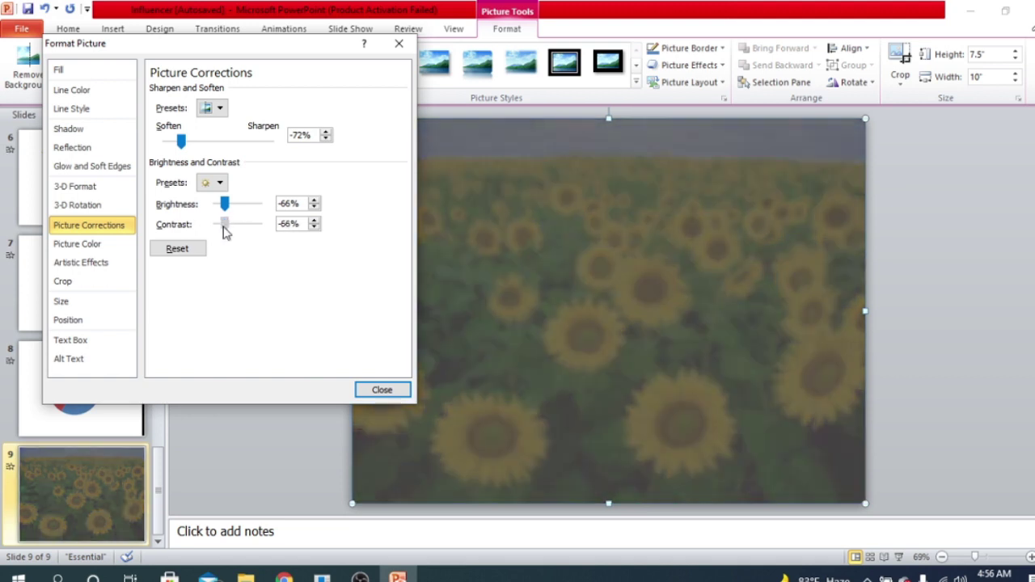
mouse_move(226, 233)
left_mouse_down()
mouse_move(216, 232)
mouse_move(254, 230)
mouse_move(245, 227)
left_mouse_up()
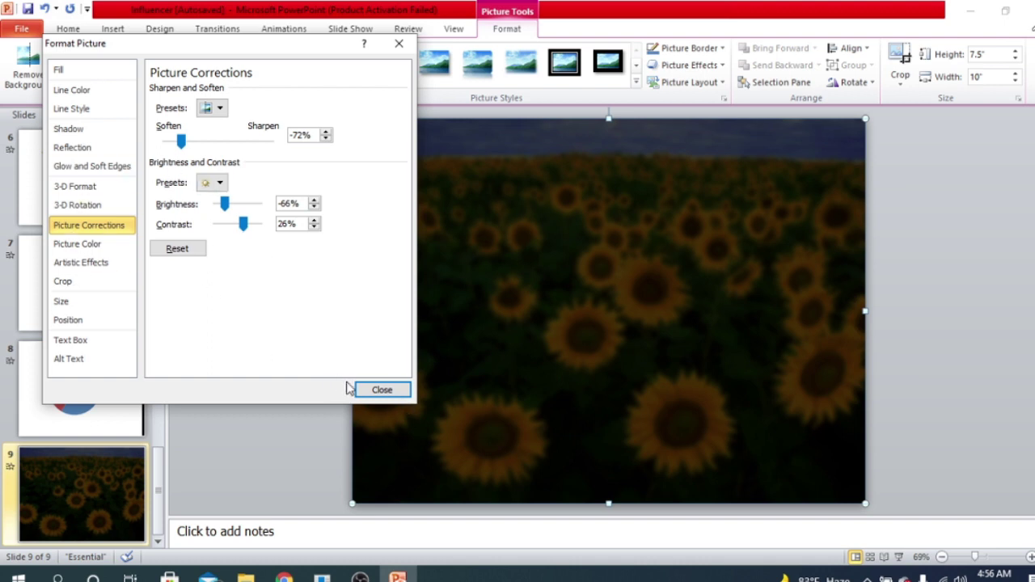
left_click(382, 390)
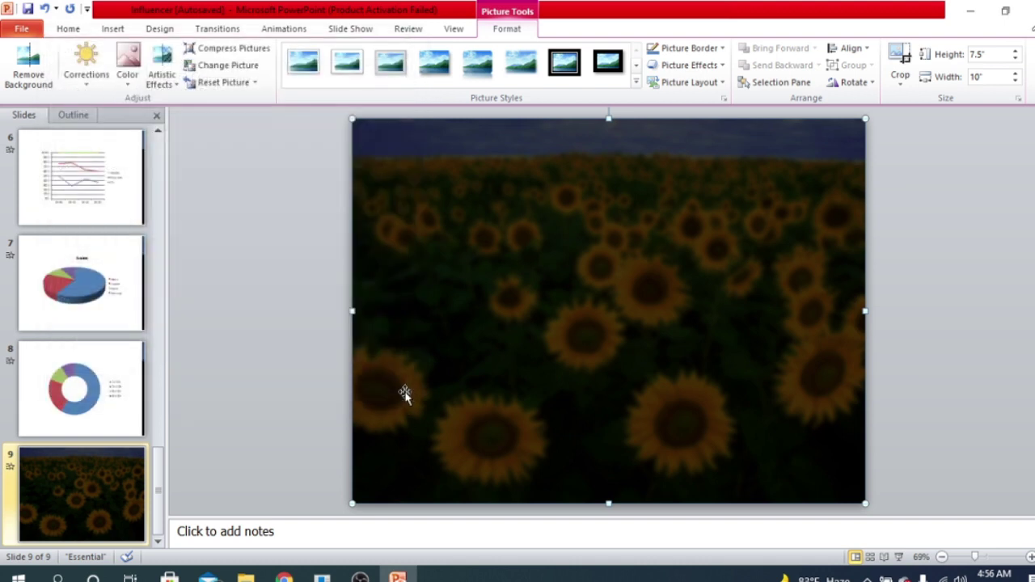
Step: Add a text box reading 'Sunflower' and change it to UPPERCASE
left_click(928, 283)
left_click(619, 293)
left_click(115, 29)
left_click(406, 65)
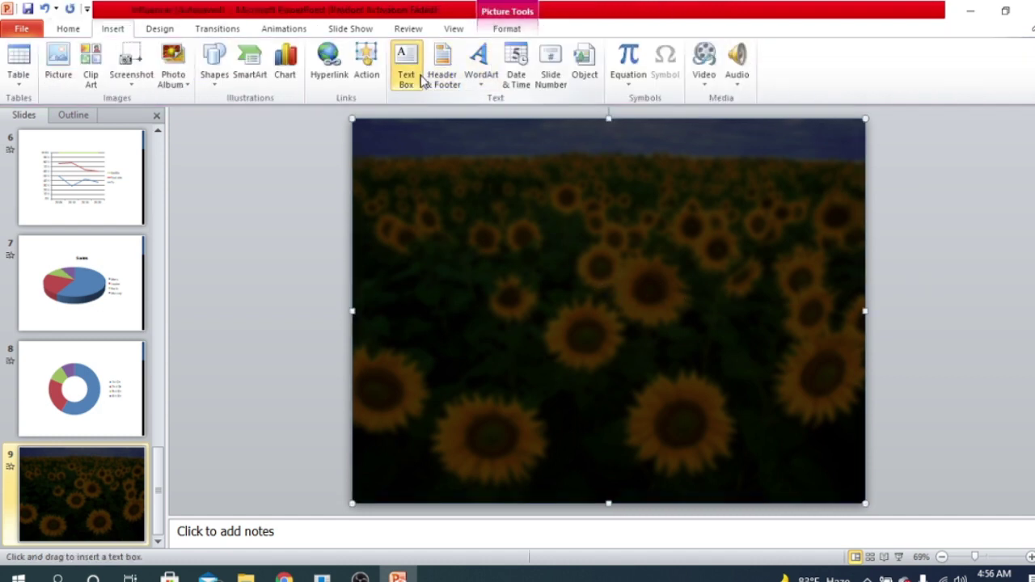
left_click(497, 325)
type("Sunflower")
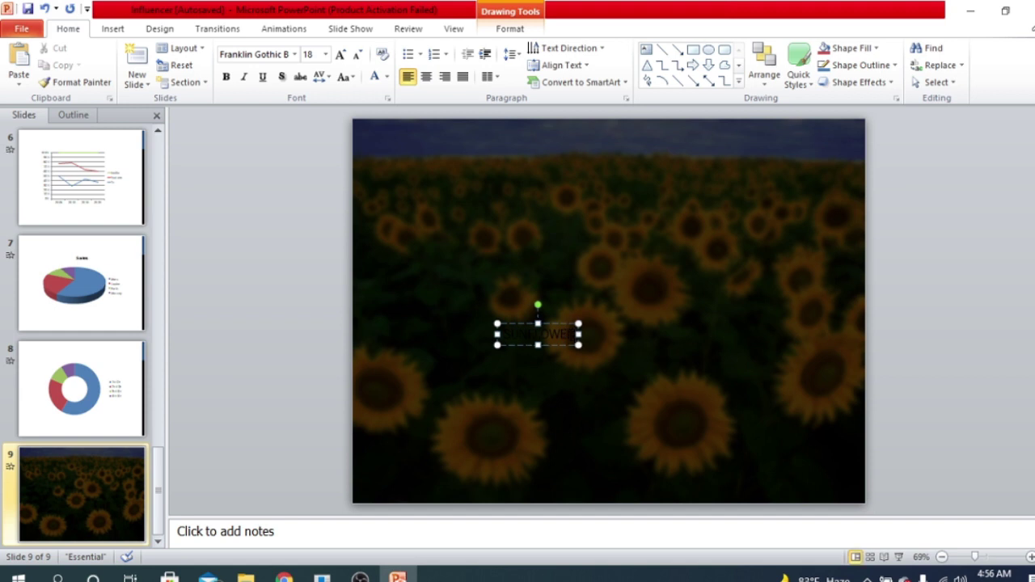
left_click(345, 78)
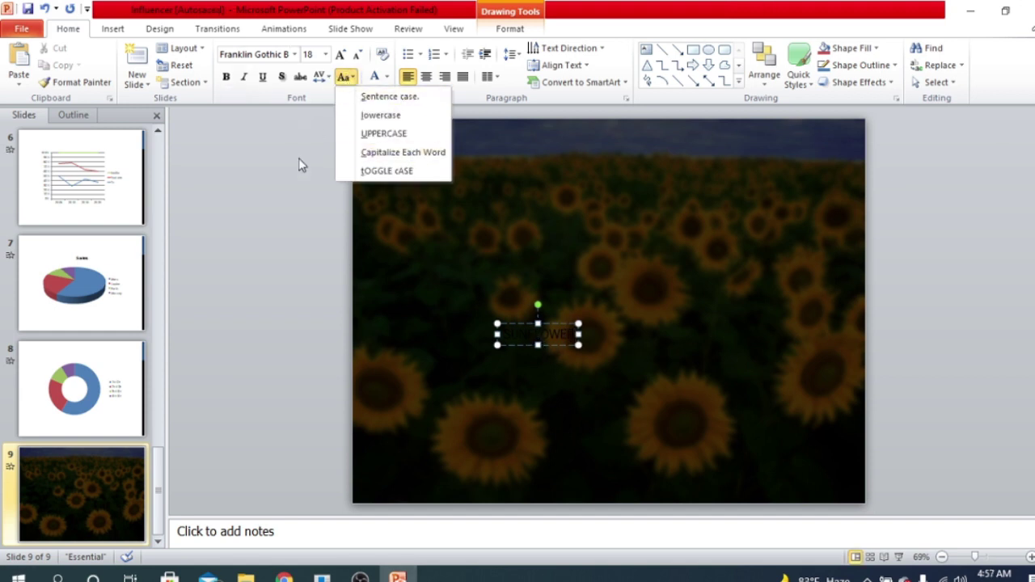
left_click(360, 98)
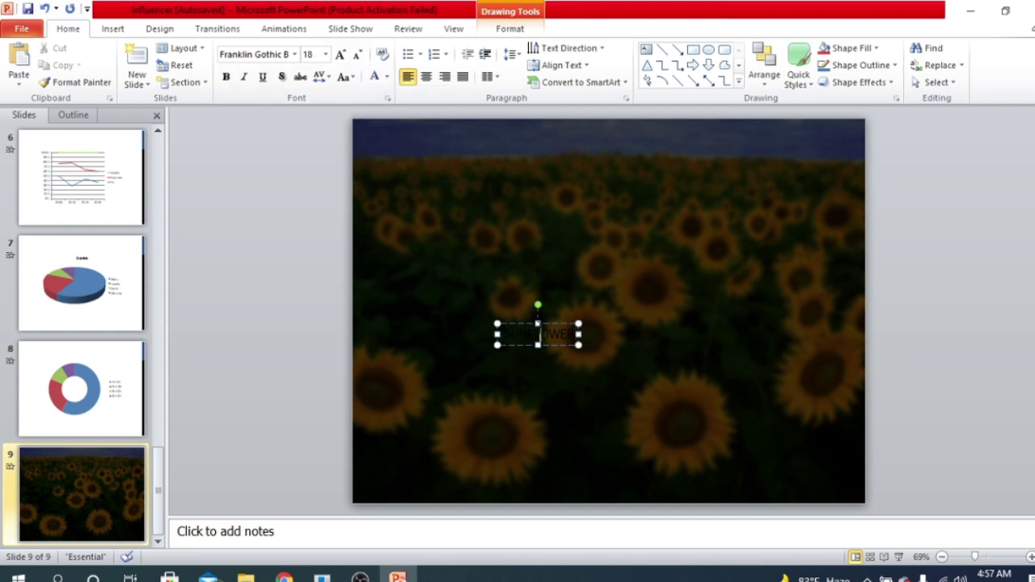
Step: Format SUNFLOWER as white, 36 pt Adobe Hebrew
double_click(538, 330)
left_click(635, 305)
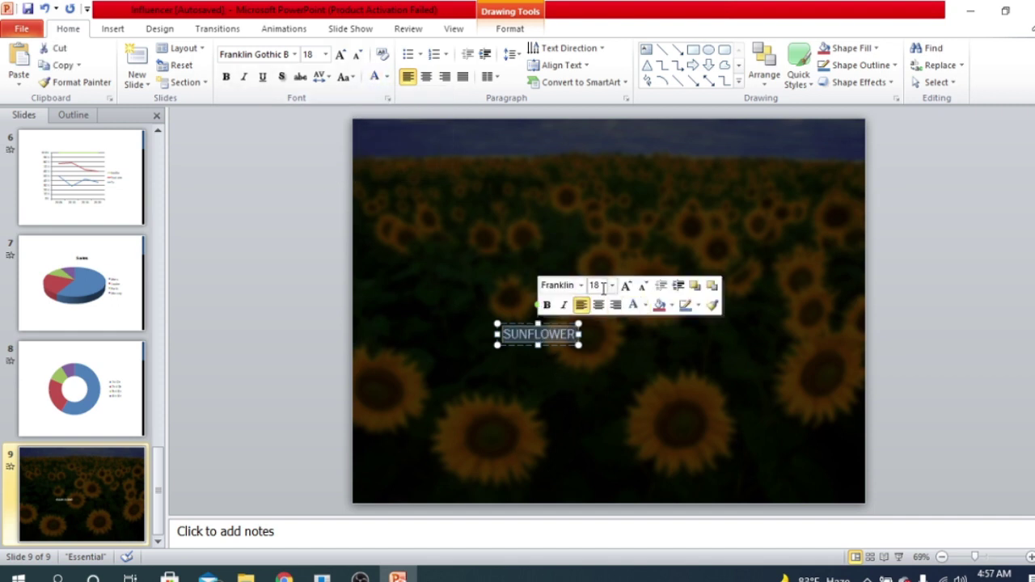
left_click(613, 286)
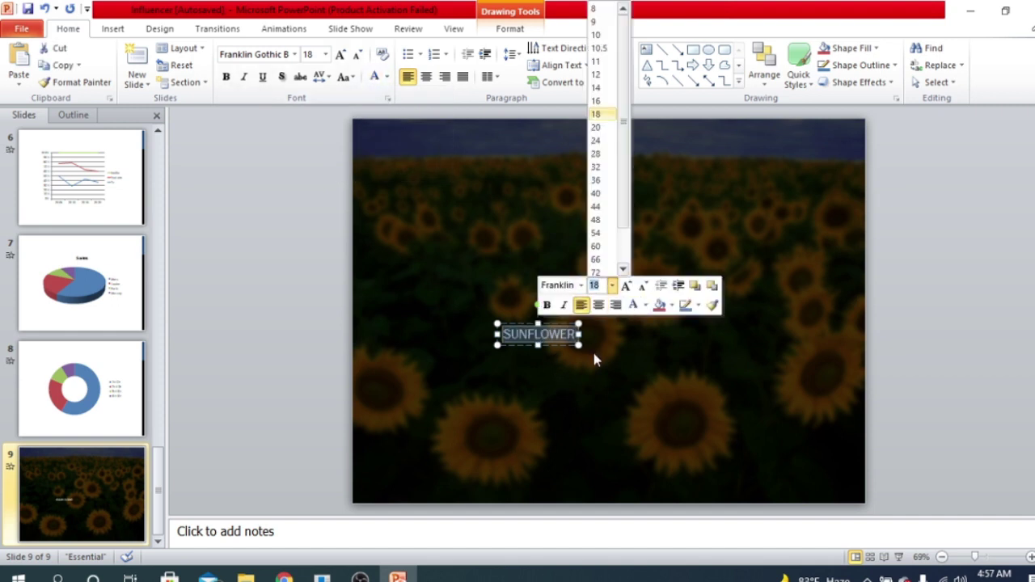
left_click(600, 180)
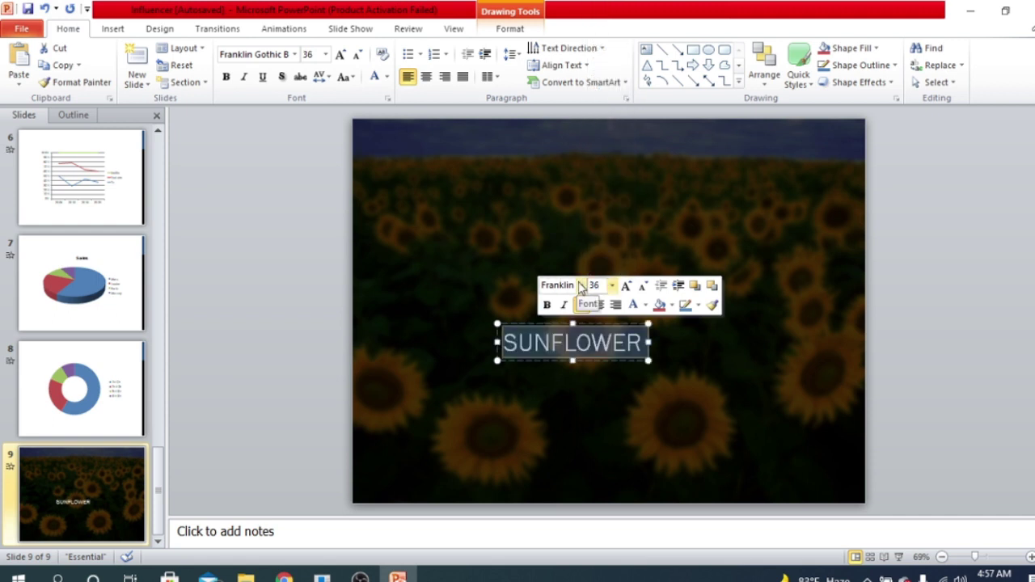
left_click(581, 285)
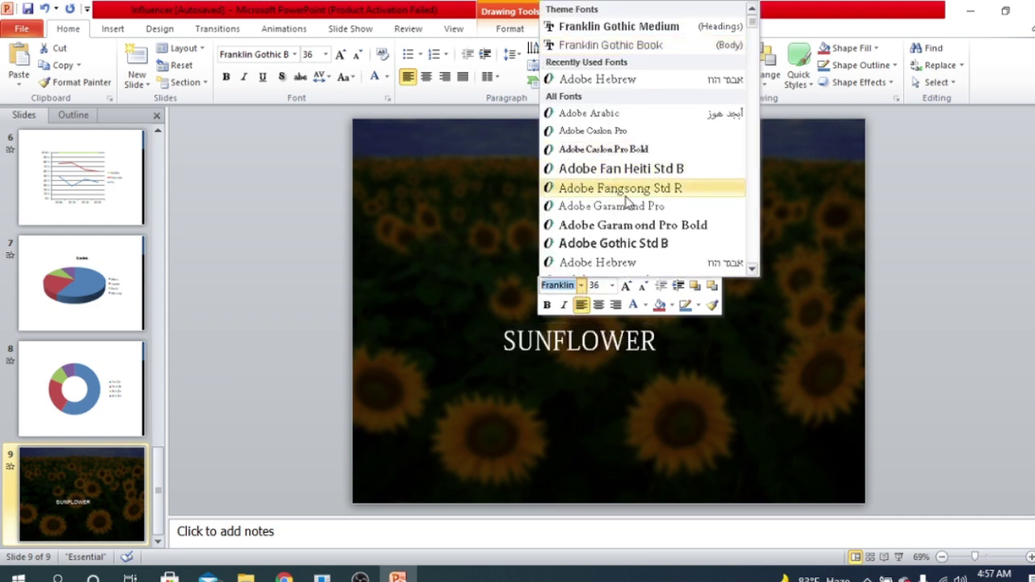
left_click(676, 263)
Step: Move the SUNFLOWER text box to the centre of the slide
left_click(714, 404)
left_click(609, 340)
left_click_drag(589, 323, 615, 294)
left_click(919, 340)
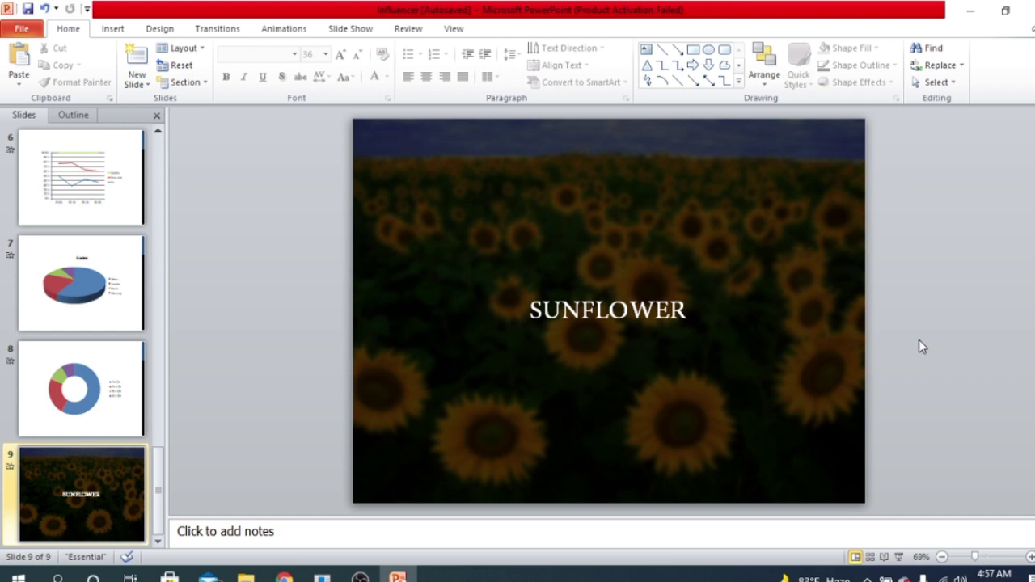
left_click(681, 204)
double_click(793, 172)
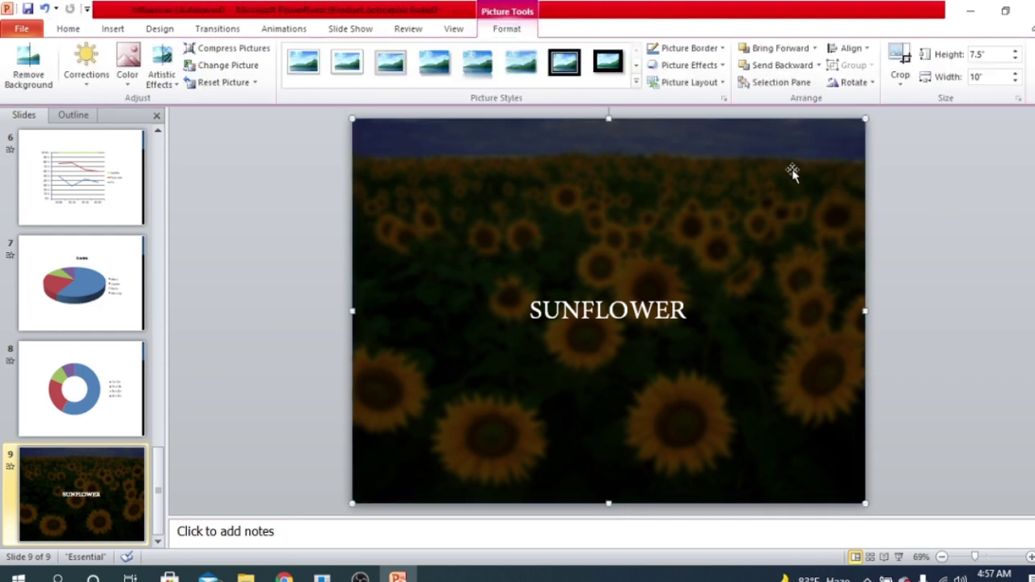
left_click(784, 180)
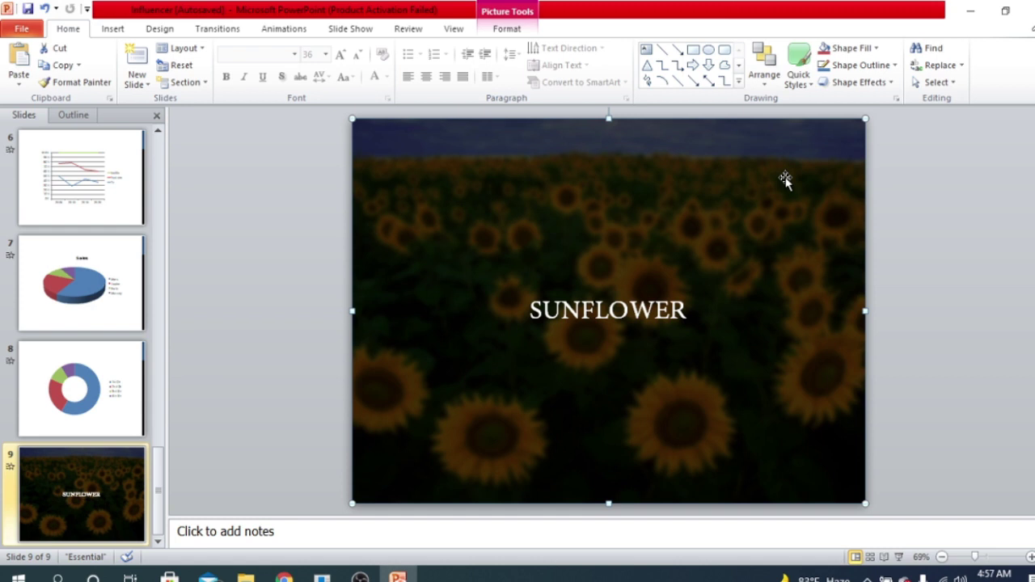